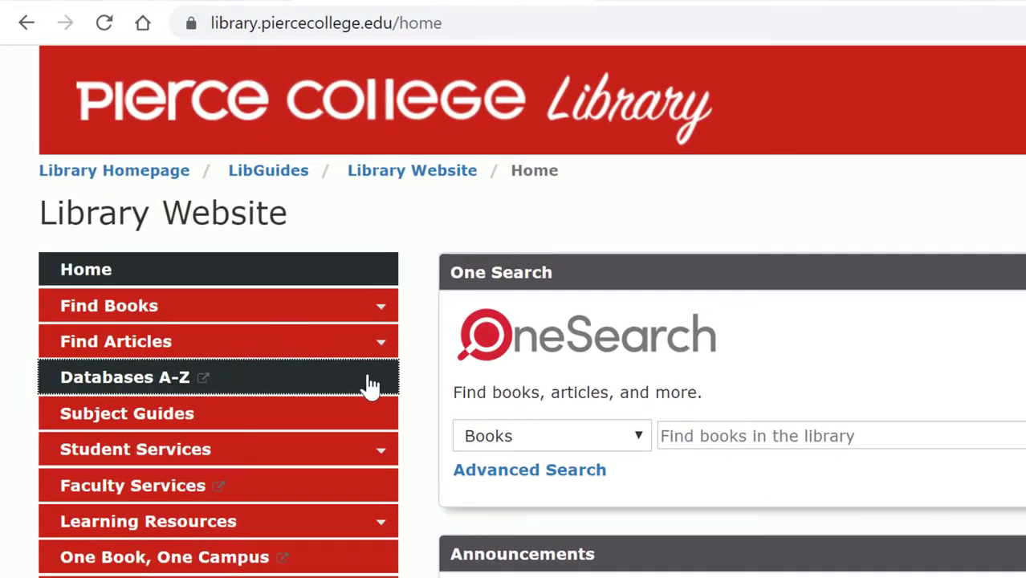
Open the library's A-Z list of databases and look over its entries
left_click(370, 386)
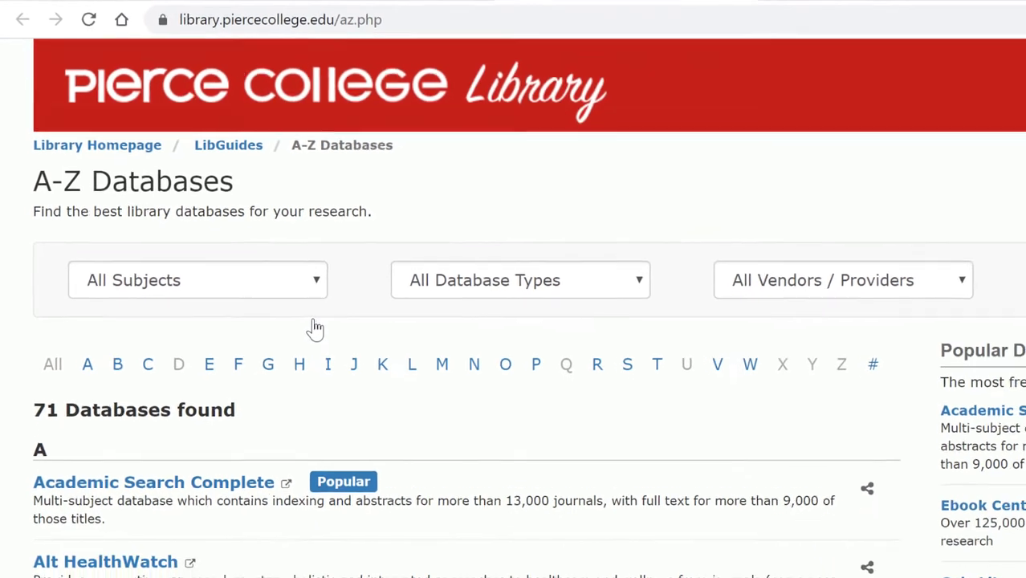
scroll(498, 337, "down", 2)
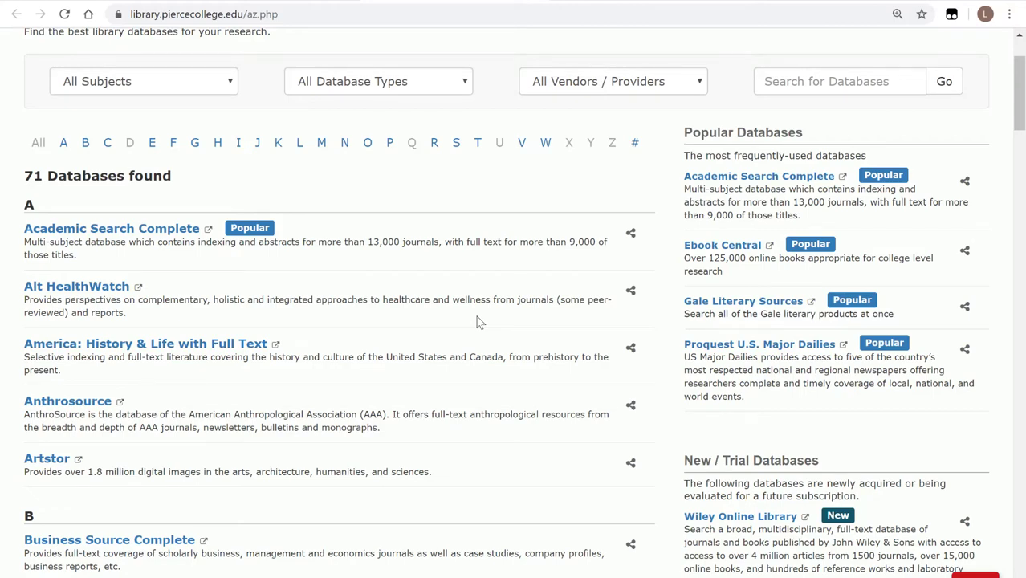
scroll(476, 321, "up", 2)
scroll(476, 321, "up", 1)
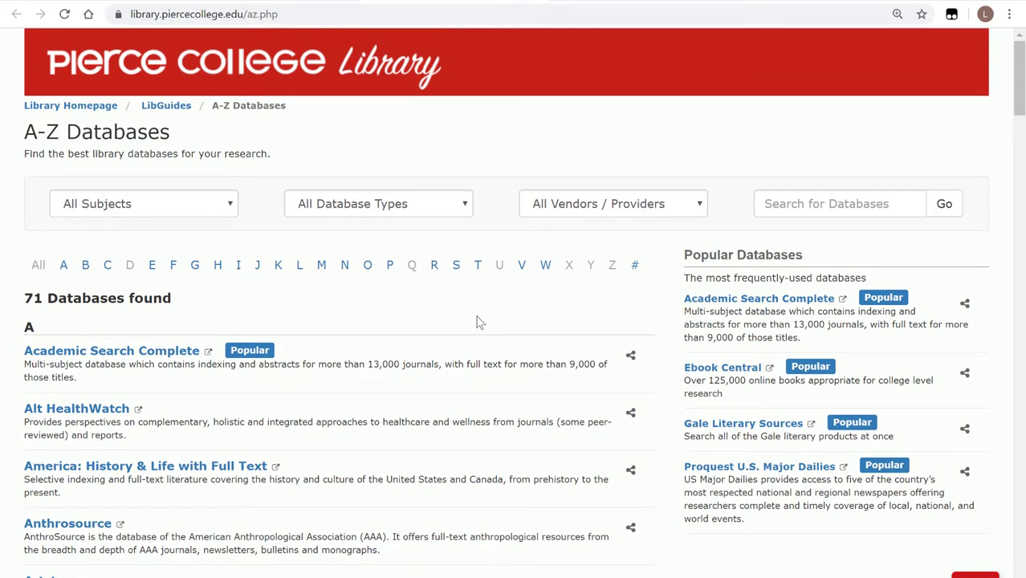
Filter the database list to the letter J and open the JSTOR database
left_click(259, 276)
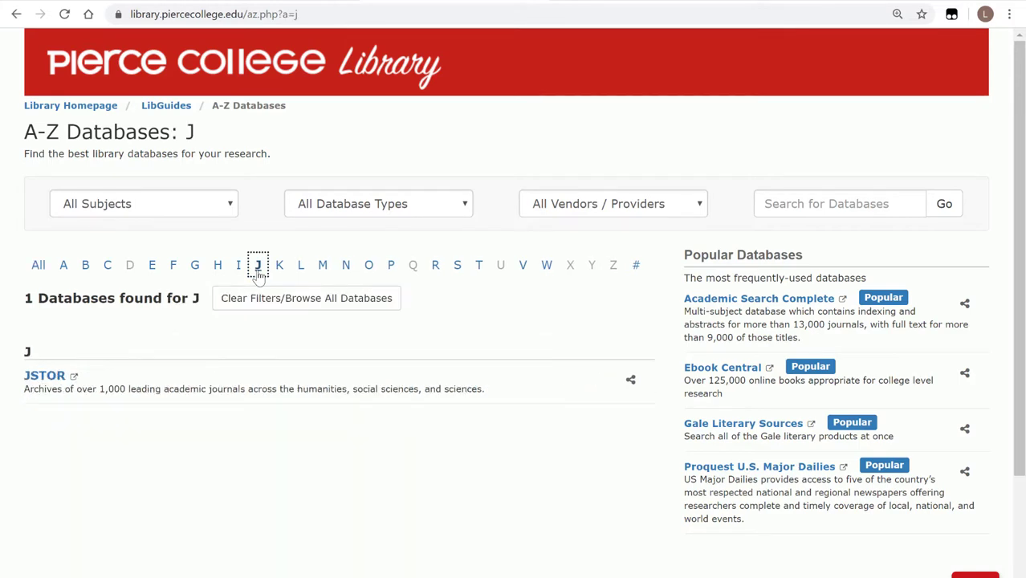
left_click(48, 377)
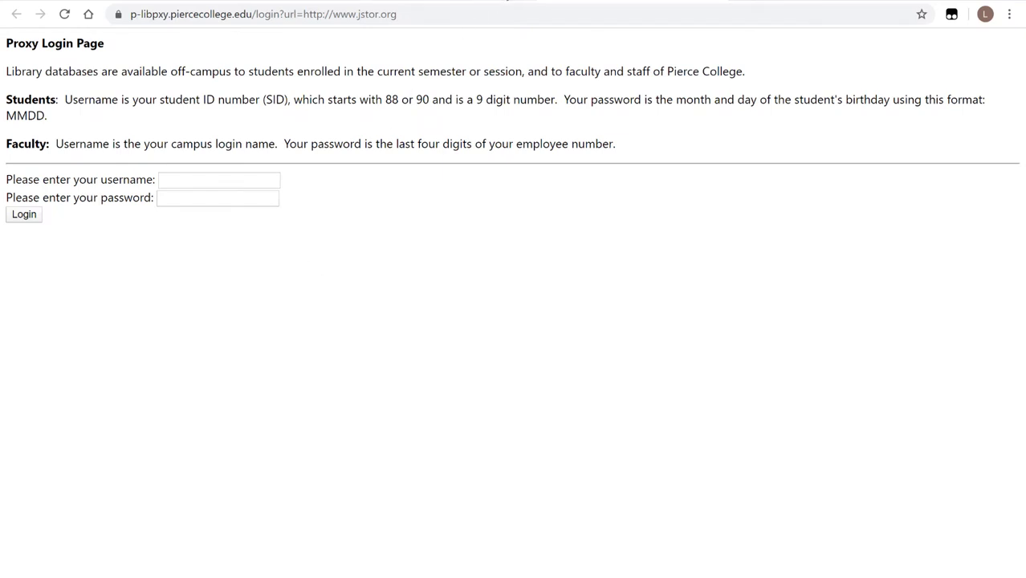
key("ctrl+w")
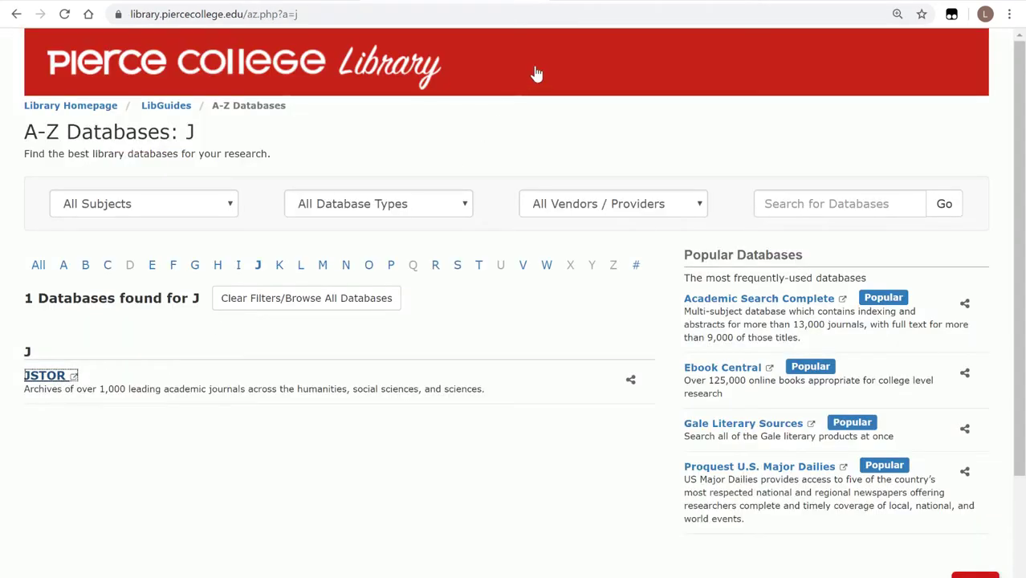
key("Return")
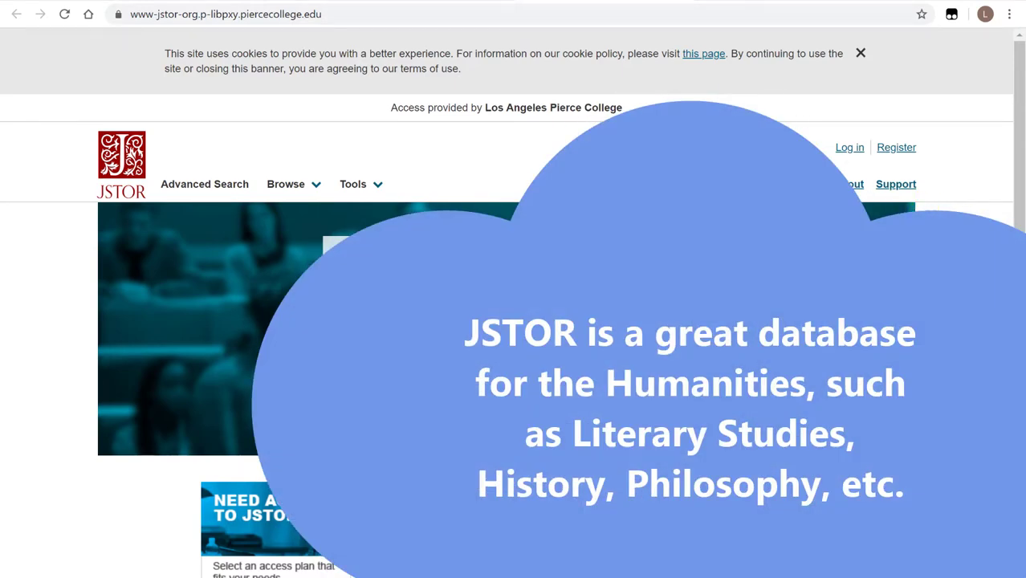
Search JSTOR for "the metamorphosis franz kafka"
scroll(513, 321, "down", 1)
scroll(514, 321, "up", 1)
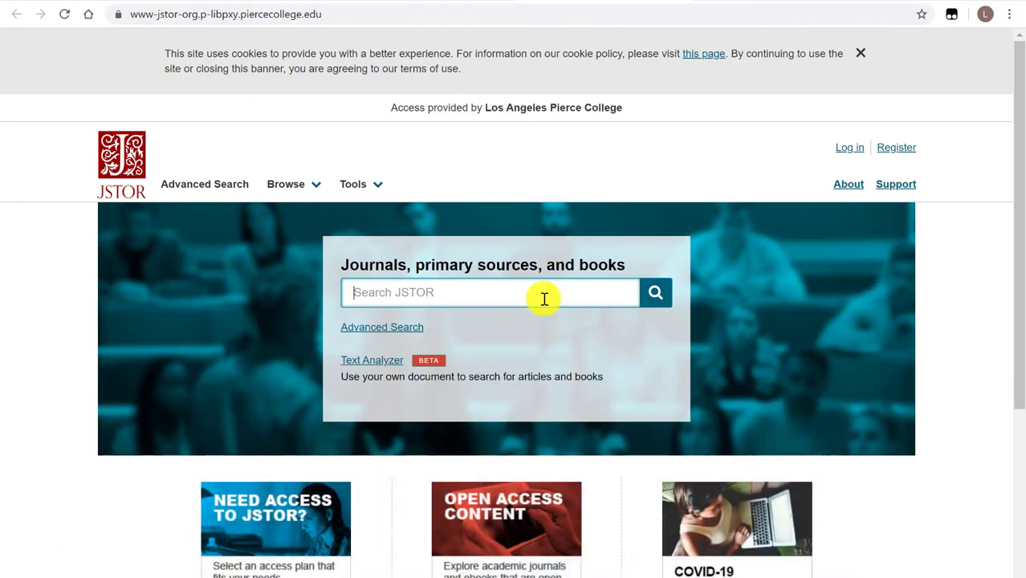
type("the metamorphosis franz kafka")
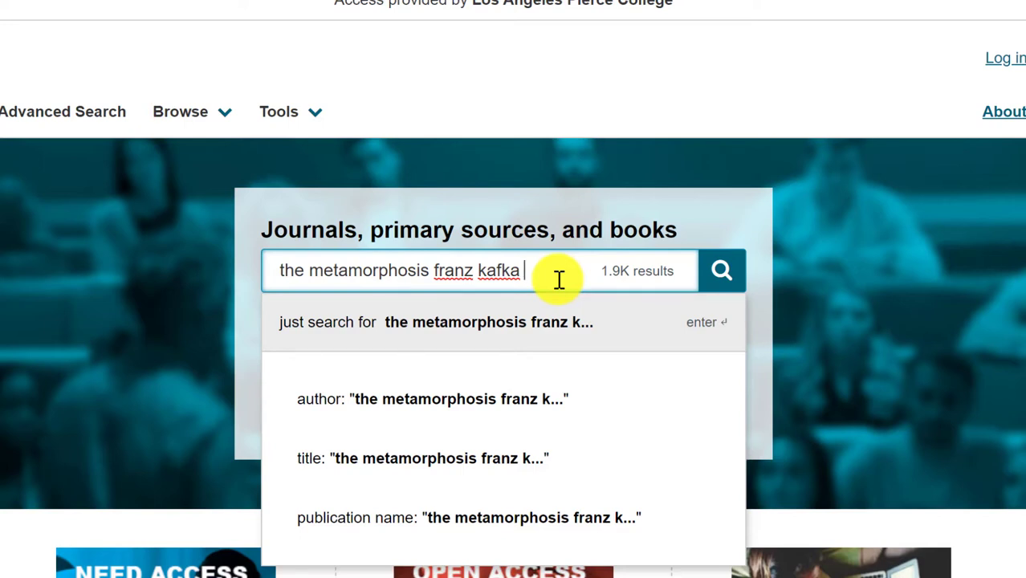
left_click(721, 273)
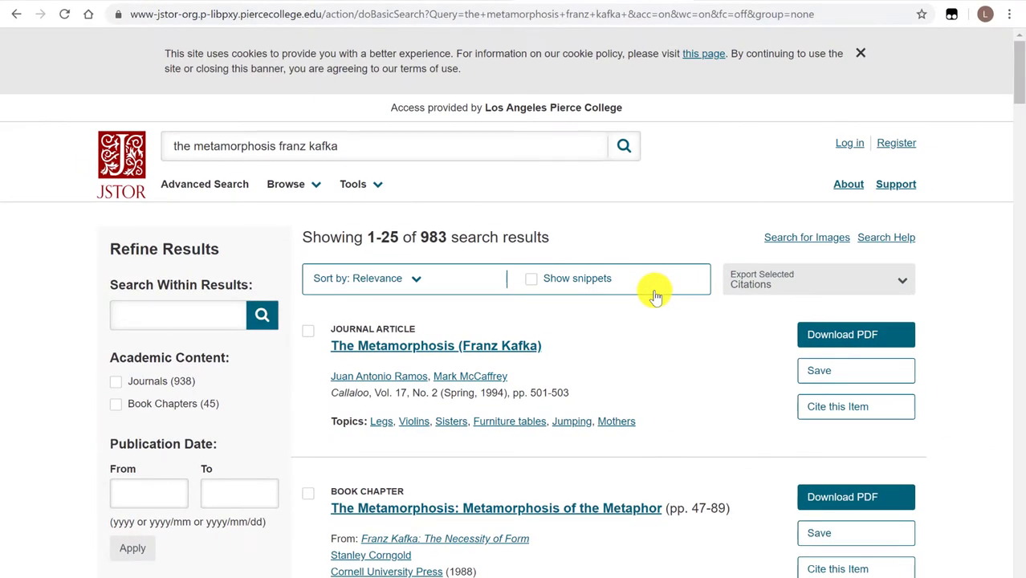
Browse the search results and open the journal article "Transforming Franz Kafka's 'Metamorphosis'"
left_click(369, 136)
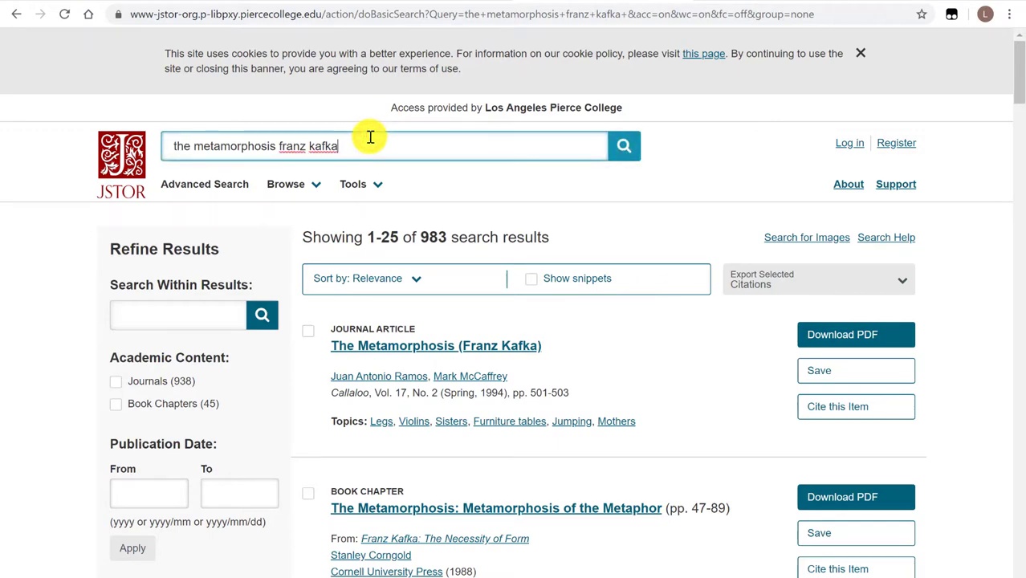
scroll(625, 262, "down", 1)
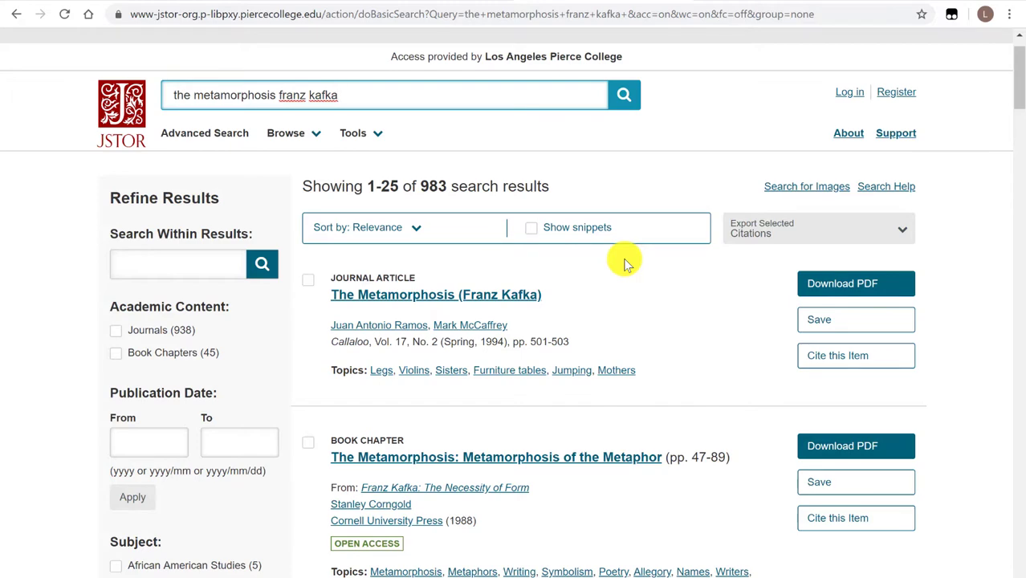
scroll(627, 265, "down", 6)
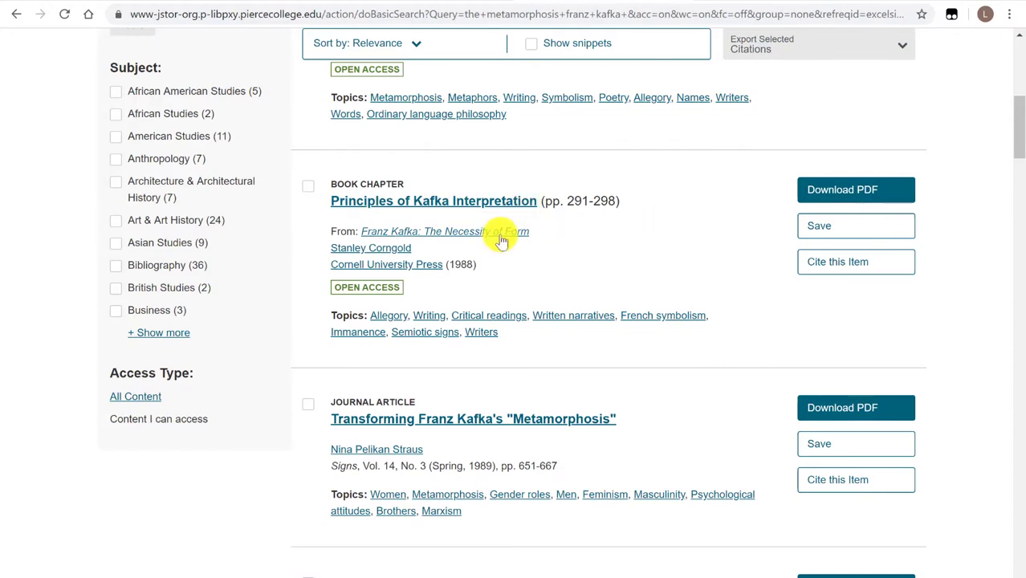
scroll(560, 265, "down", 2)
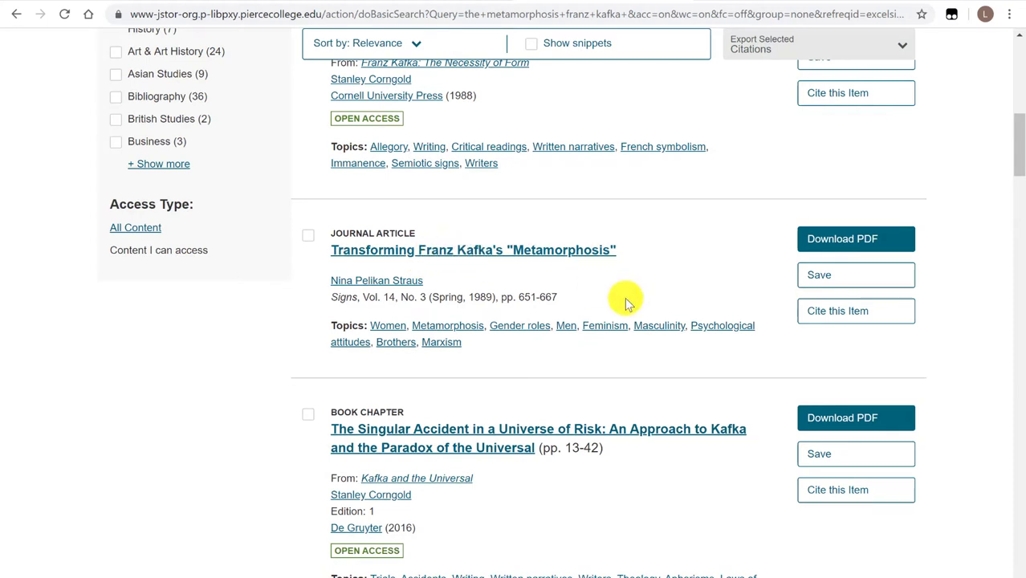
scroll(625, 302, "down", 2)
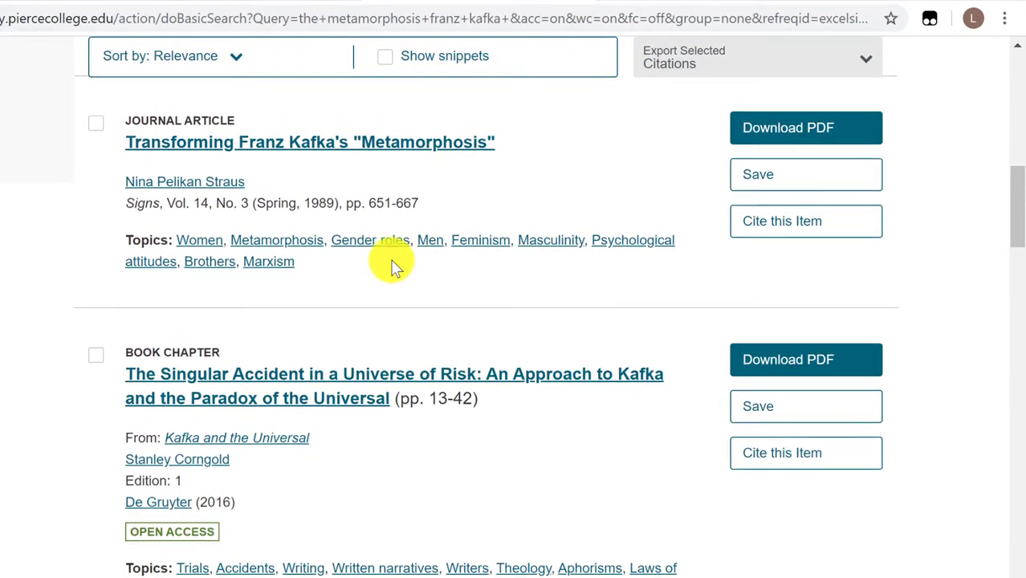
scroll(386, 257, "up", 2)
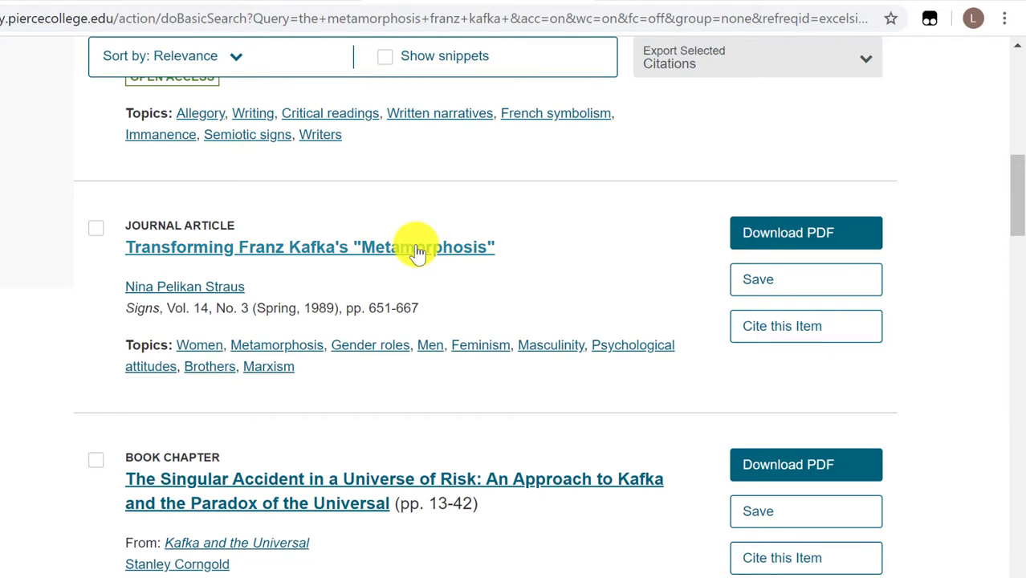
left_click(416, 251)
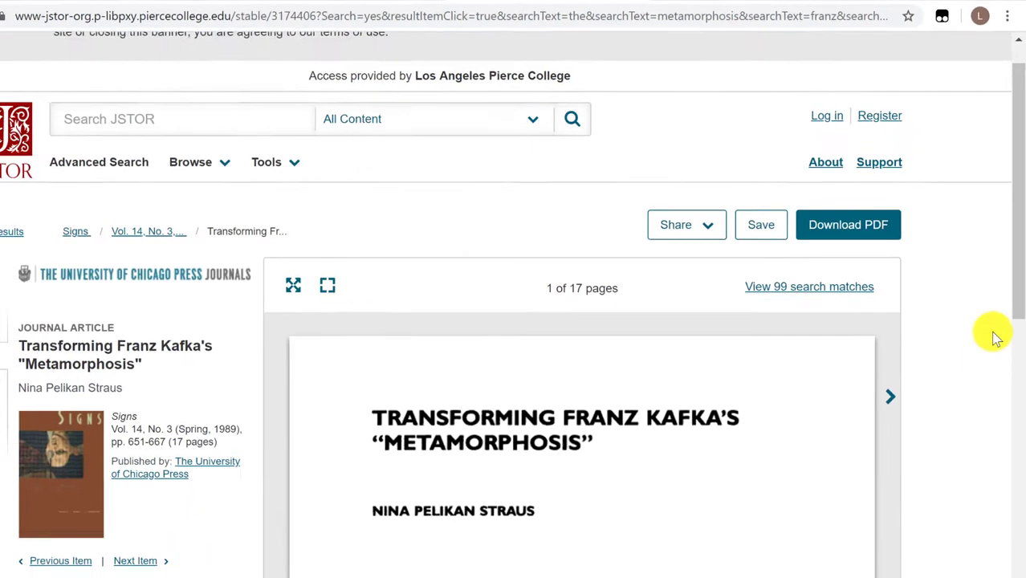
Examine the article's first page, publication details, citation option and topic links
scroll(999, 289, "down", 4)
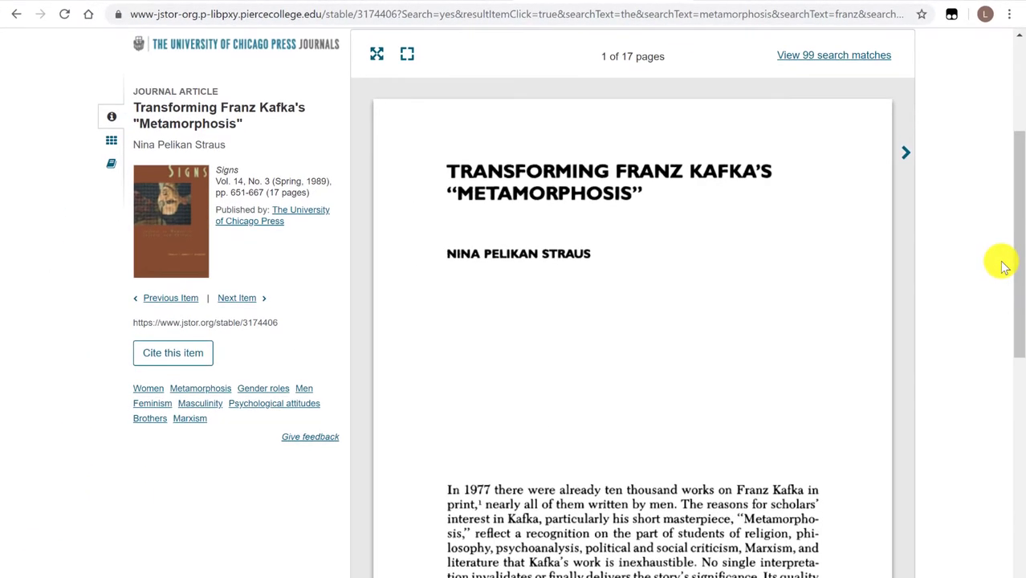
scroll(725, 276, "down", 3)
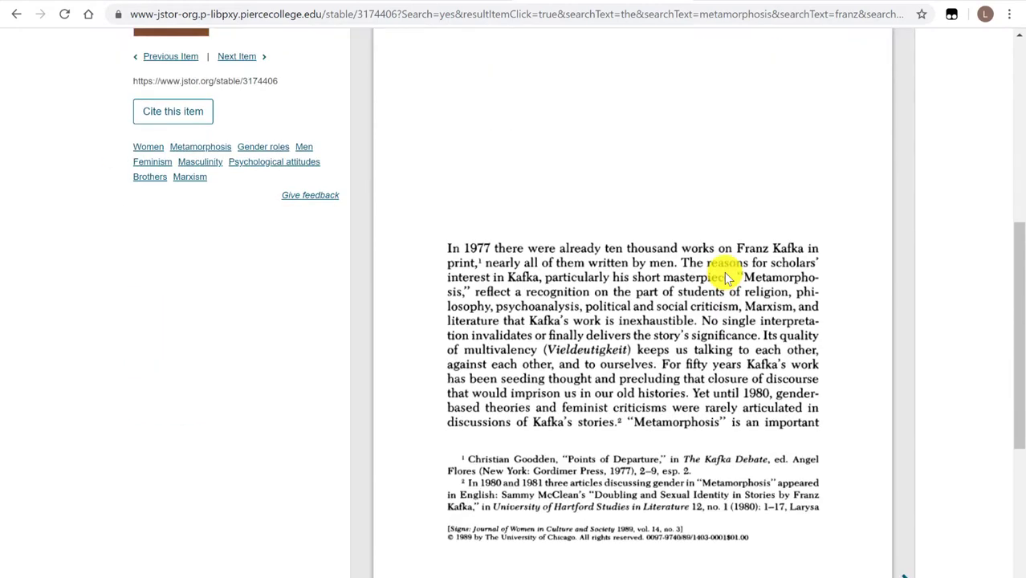
scroll(724, 276, "down", 1)
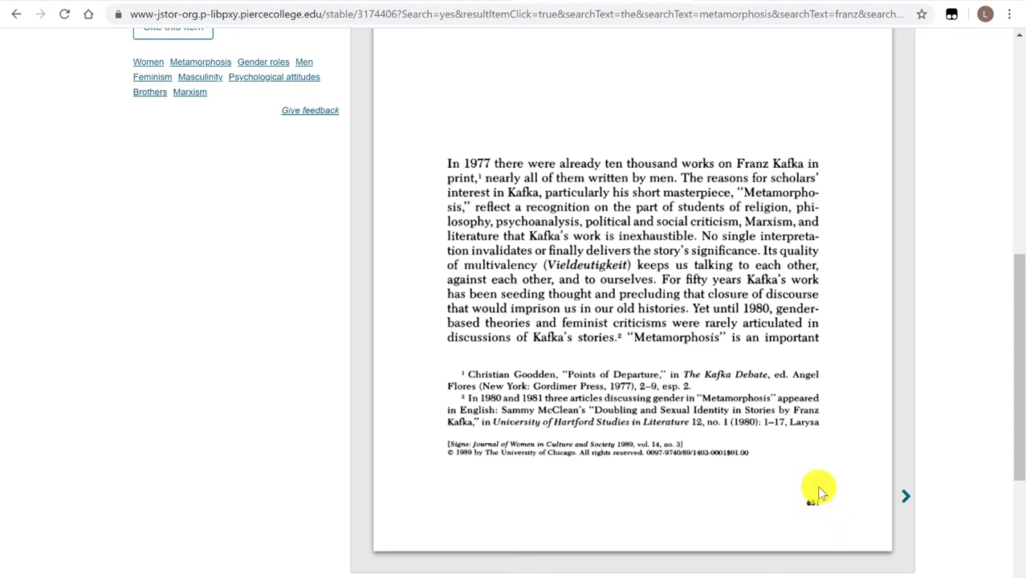
scroll(814, 488, "up", 5)
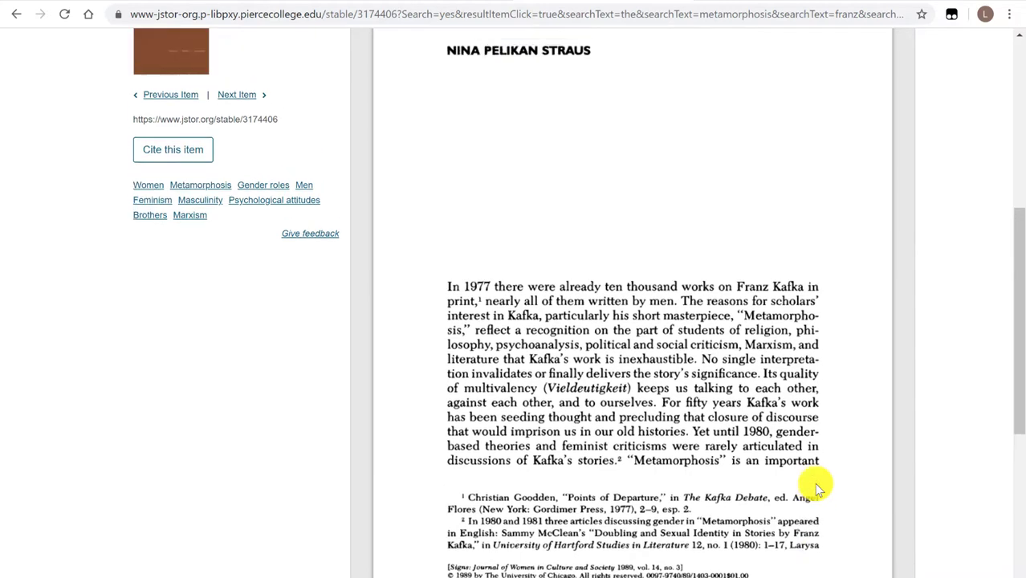
scroll(814, 488, "up", 2)
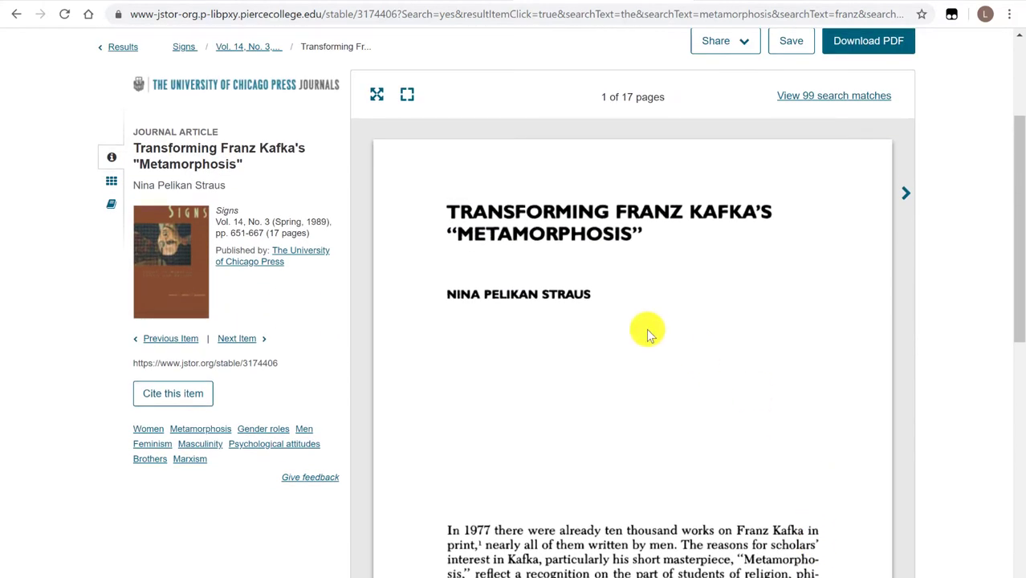
scroll(648, 334, "up", 1)
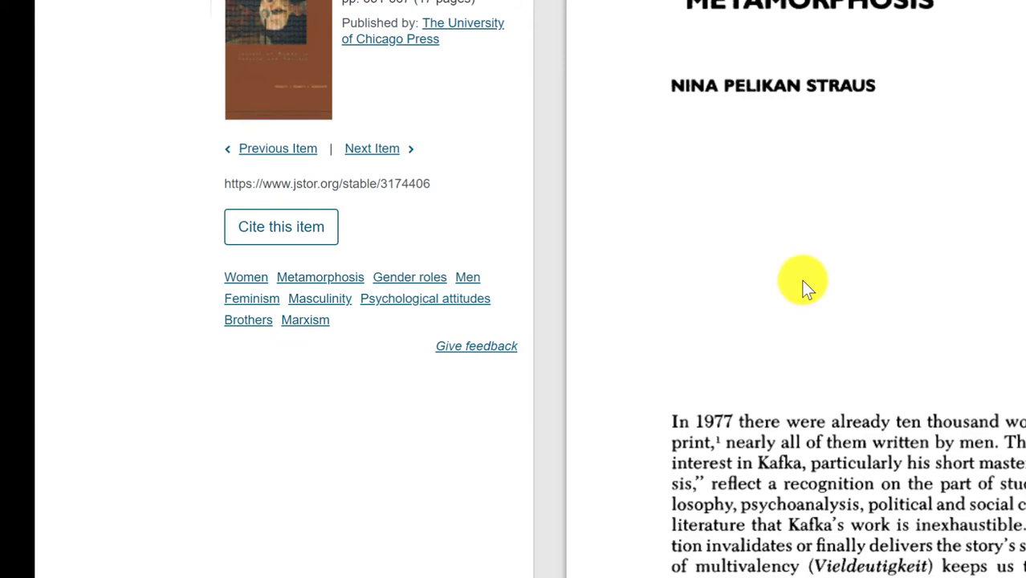
scroll(801, 282, "down", 2)
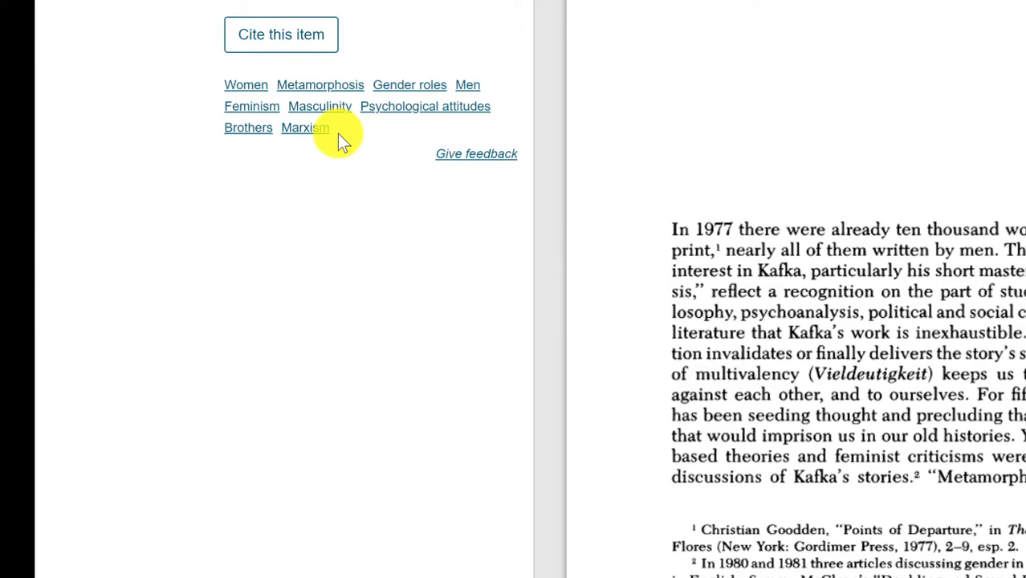
scroll(882, 156, "down", 3)
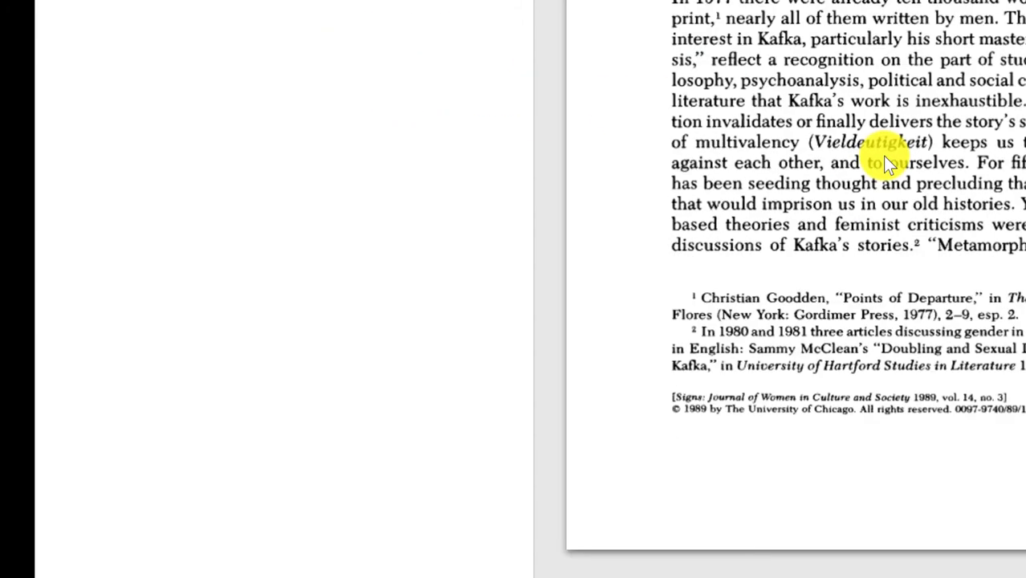
scroll(599, 289, "up", 7)
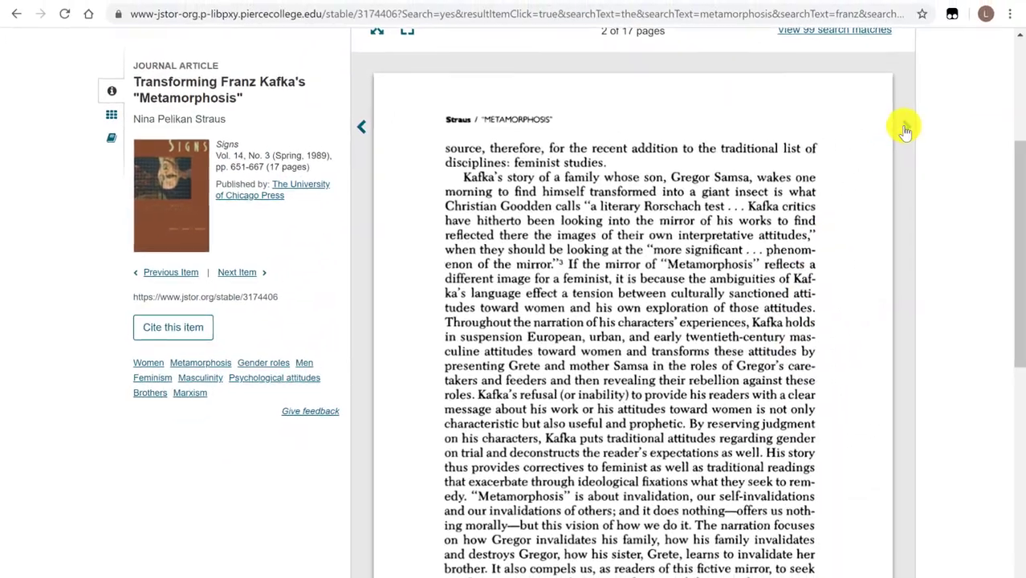
Page forward through the article and read on to page 4
left_click(904, 128)
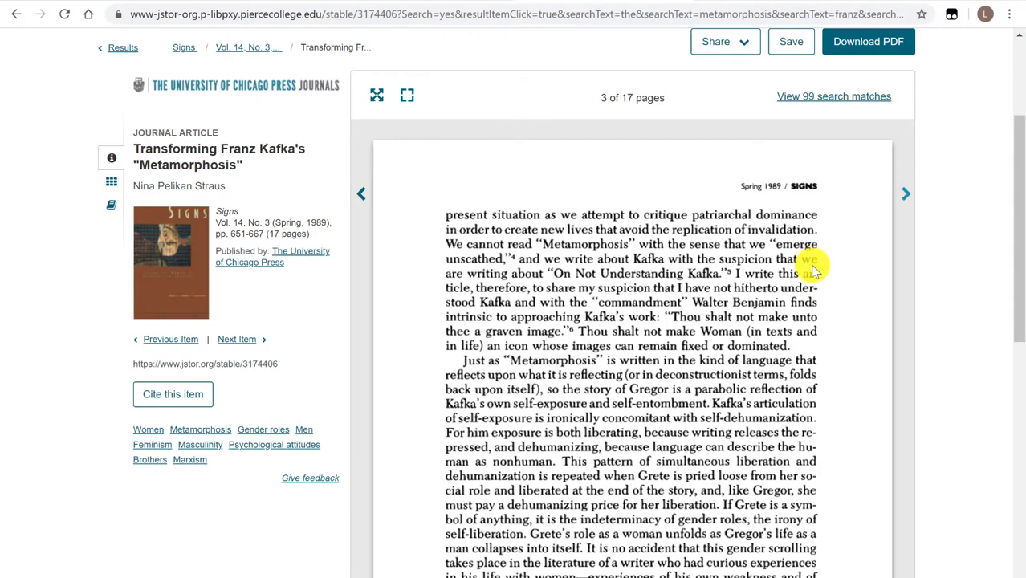
scroll(813, 270, "down", 2)
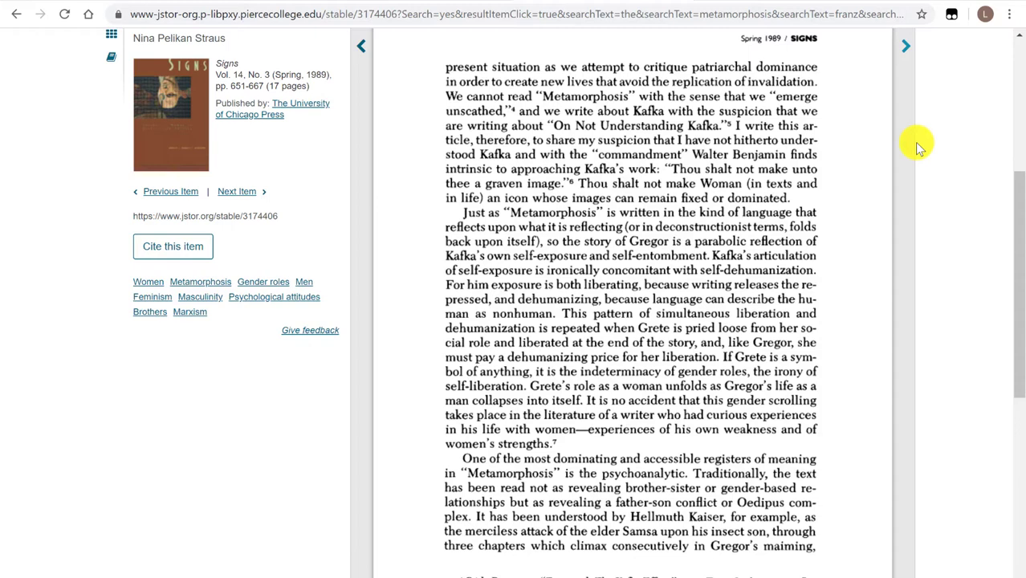
scroll(840, 183, "down", 2)
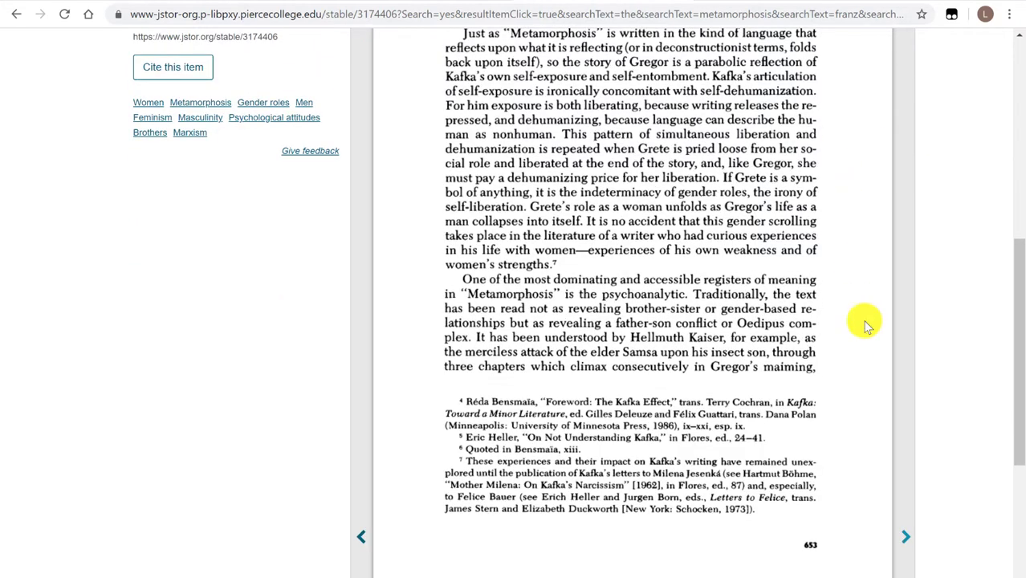
key("Right")
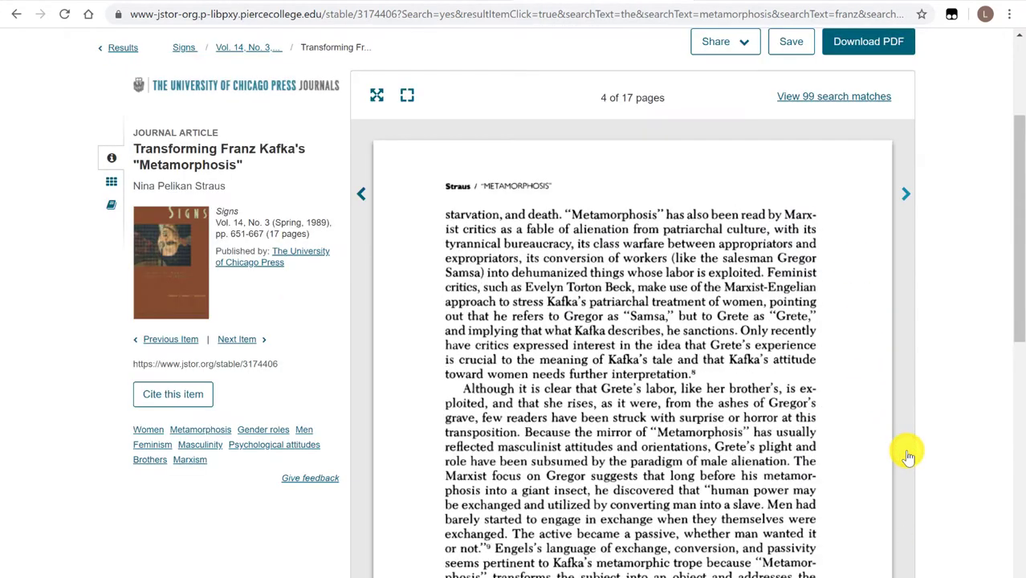
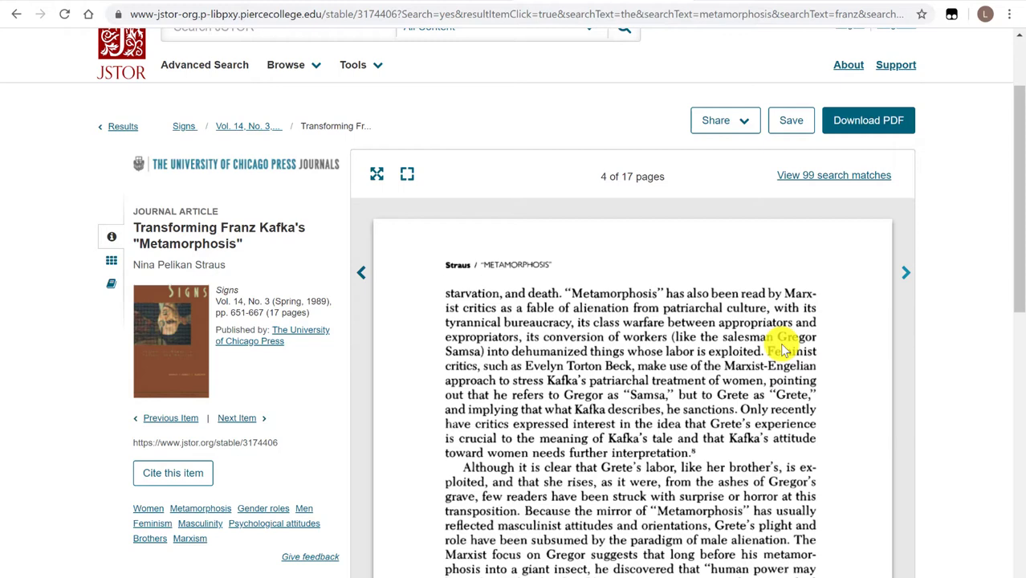
Open the article's sharing options and choose to share it by email
scroll(782, 349, "up", 2)
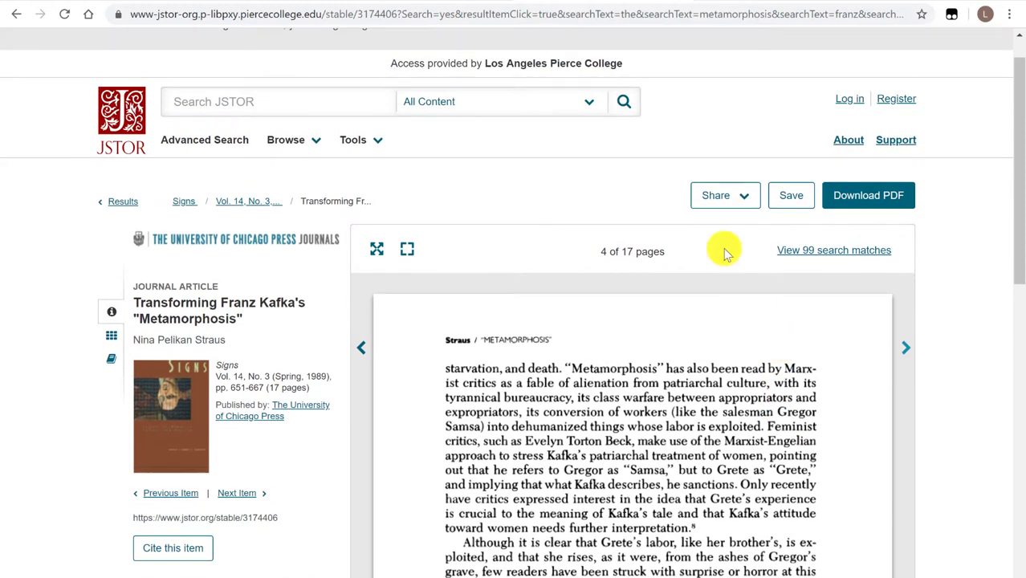
left_click(744, 201)
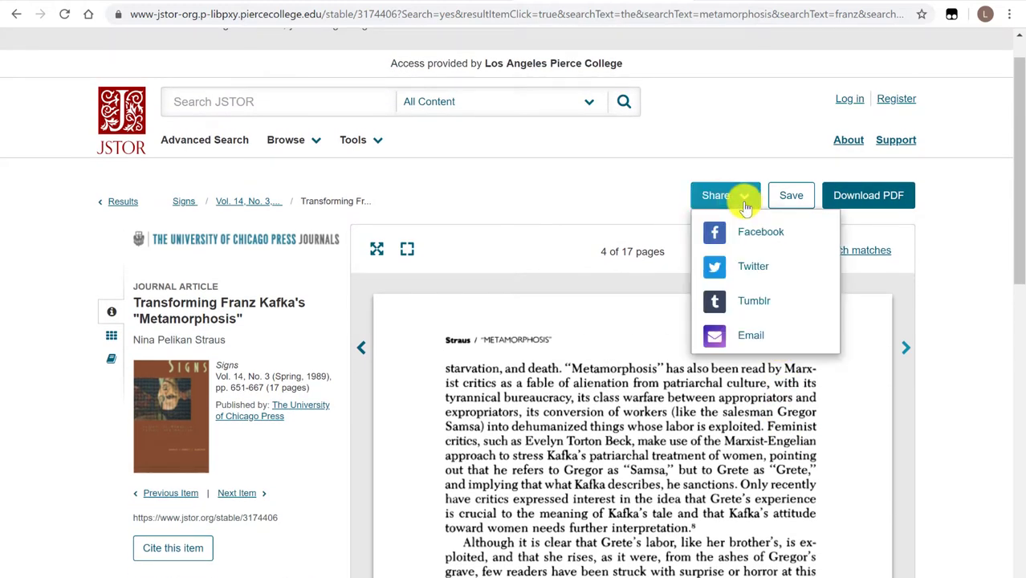
left_click(716, 336)
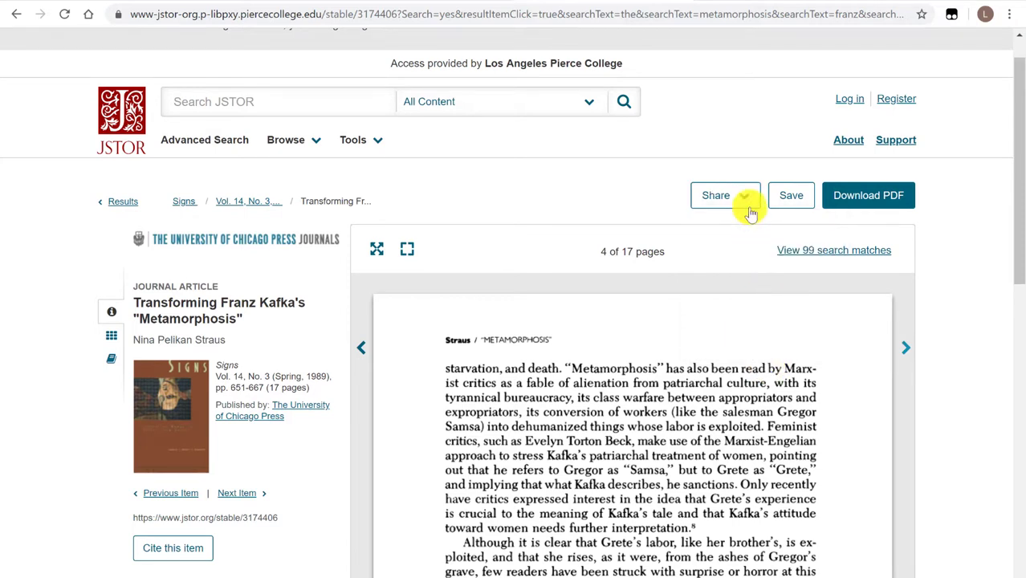
left_click(744, 202)
left_click(759, 343)
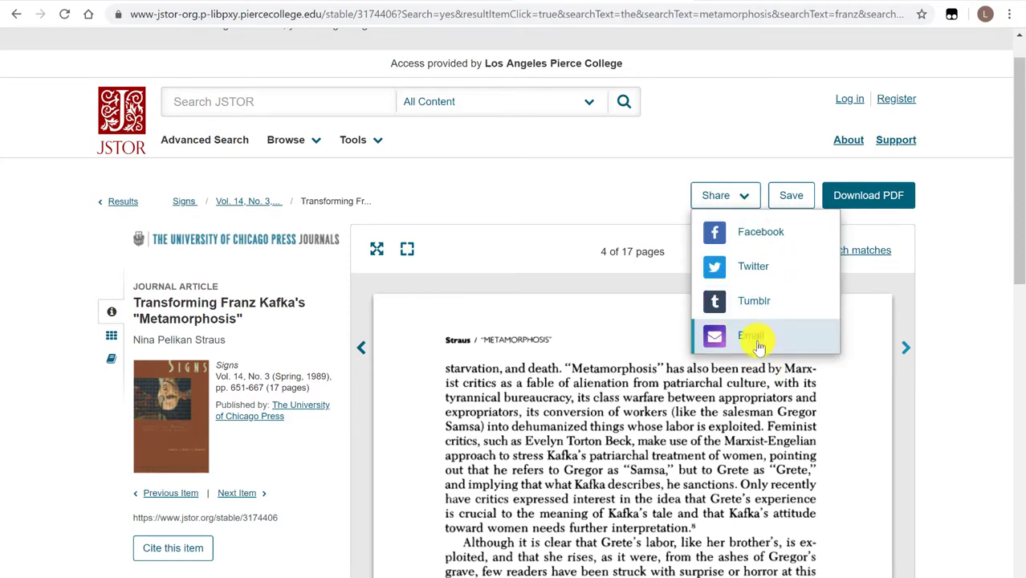
Start an email draft containing the article's link and add blank lines between the link and the signature
left_click(758, 344)
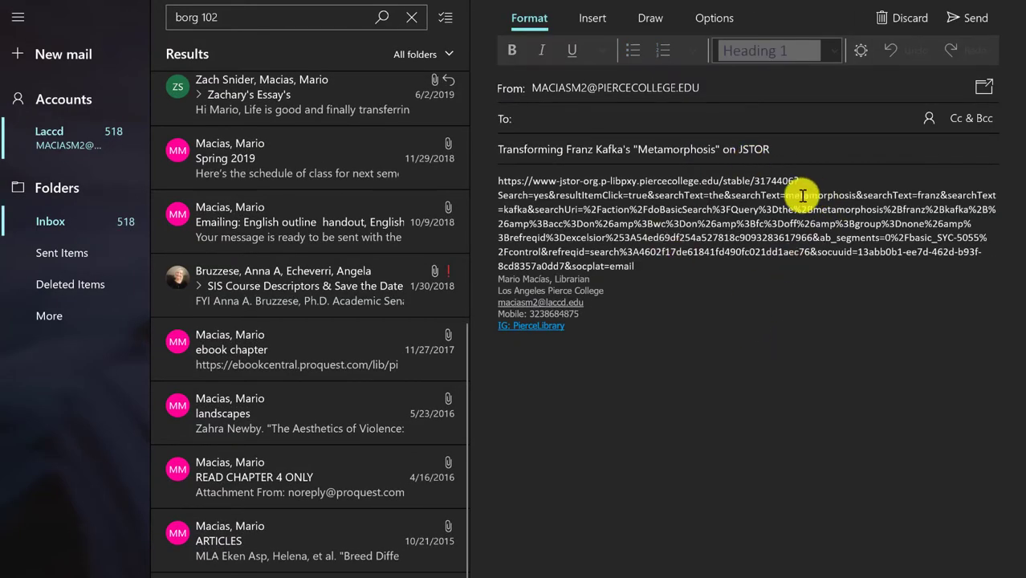
left_click(651, 264)
key("Return")
key("Return")
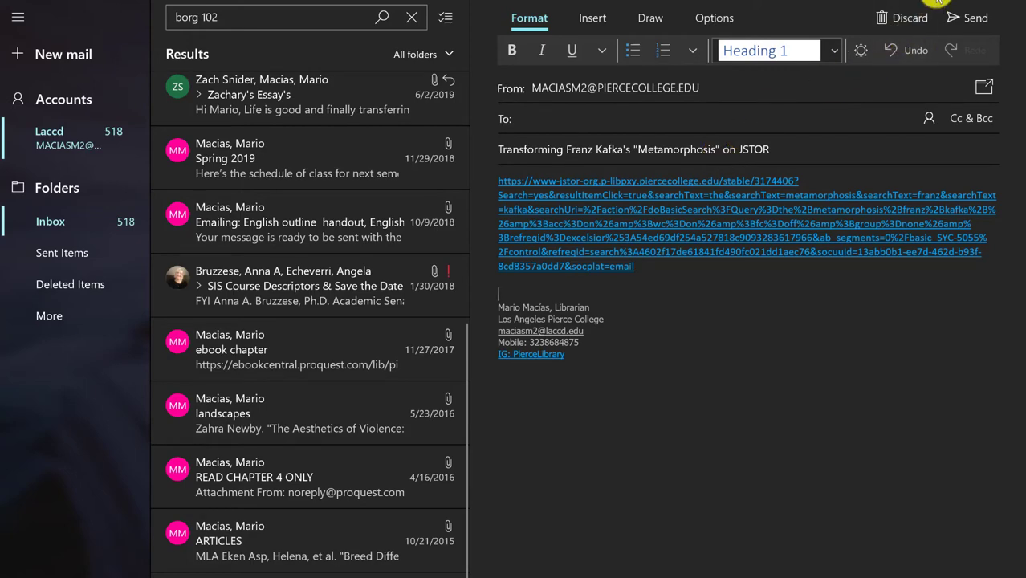
Switch back to the JSTOR article in the browser and examine its stable URL below the publication details
key("alt+Tab")
scroll(590, 360, "down", 1)
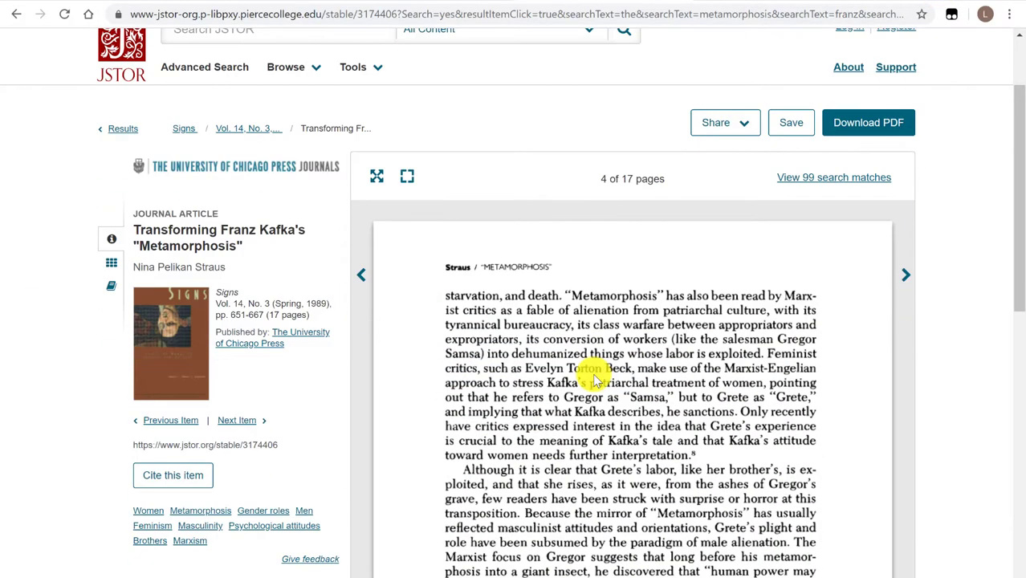
scroll(594, 381, "up", 2)
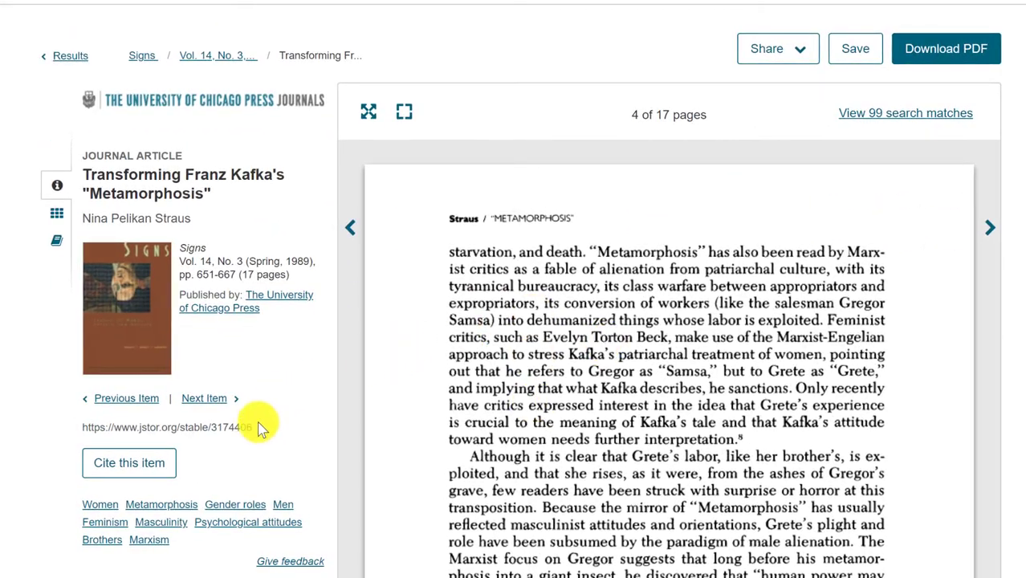
left_click_drag(255, 428, 87, 428)
left_click(82, 427)
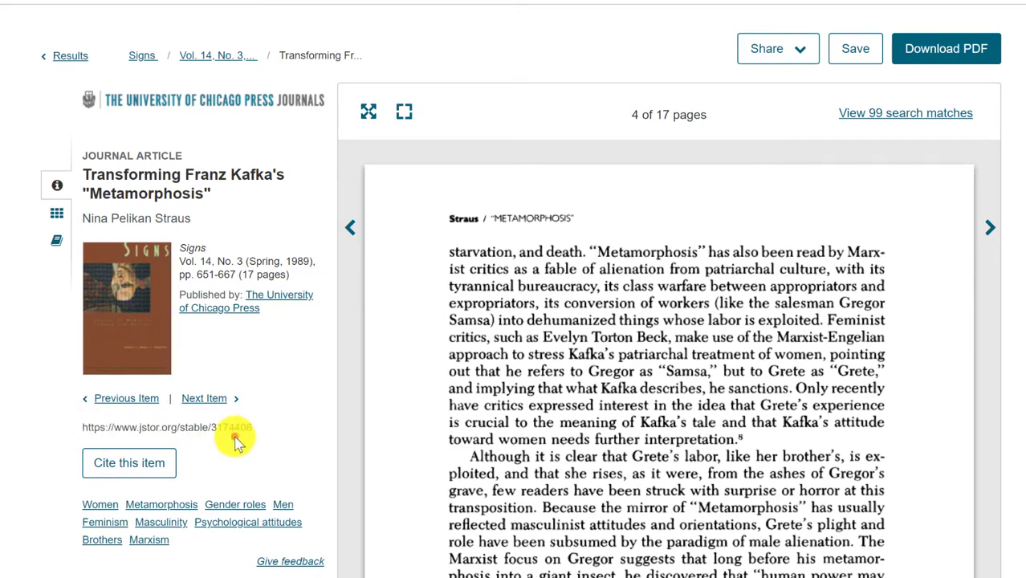
scroll(237, 443, "down", 2)
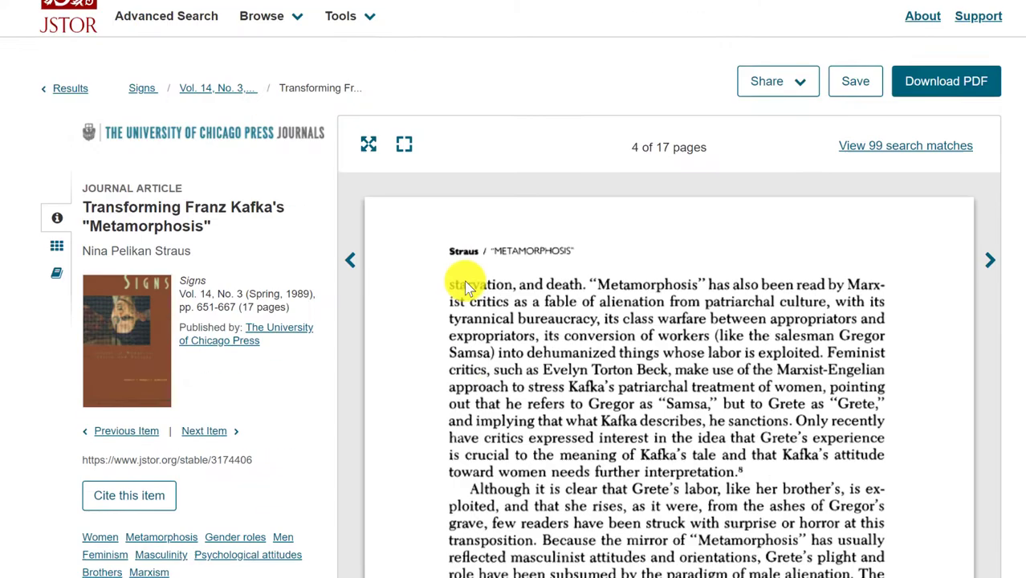
scroll(465, 279, "up", 3)
scroll(465, 281, "down", 4)
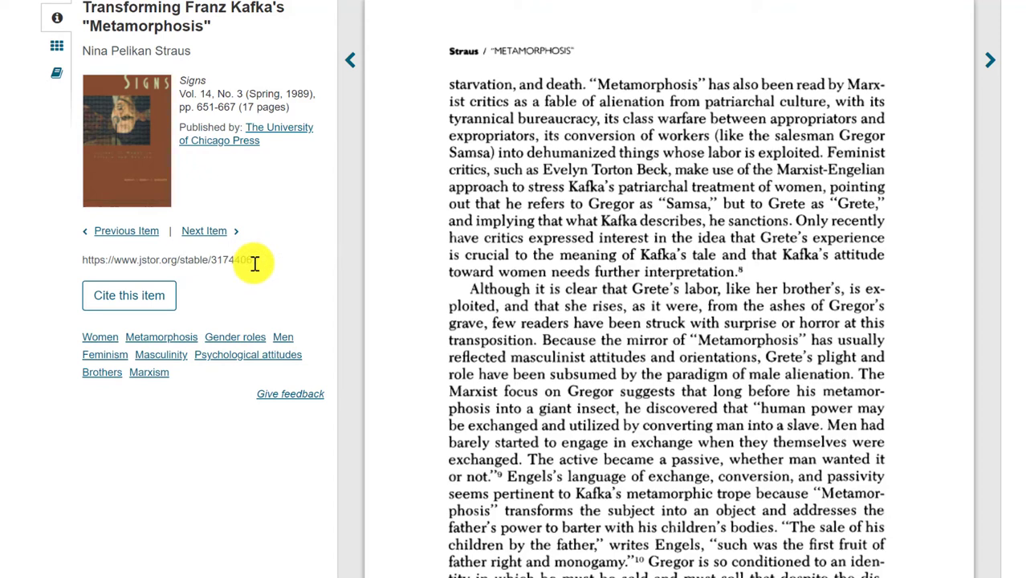
scroll(590, 239, "up", 2)
scroll(592, 241, "down", 1)
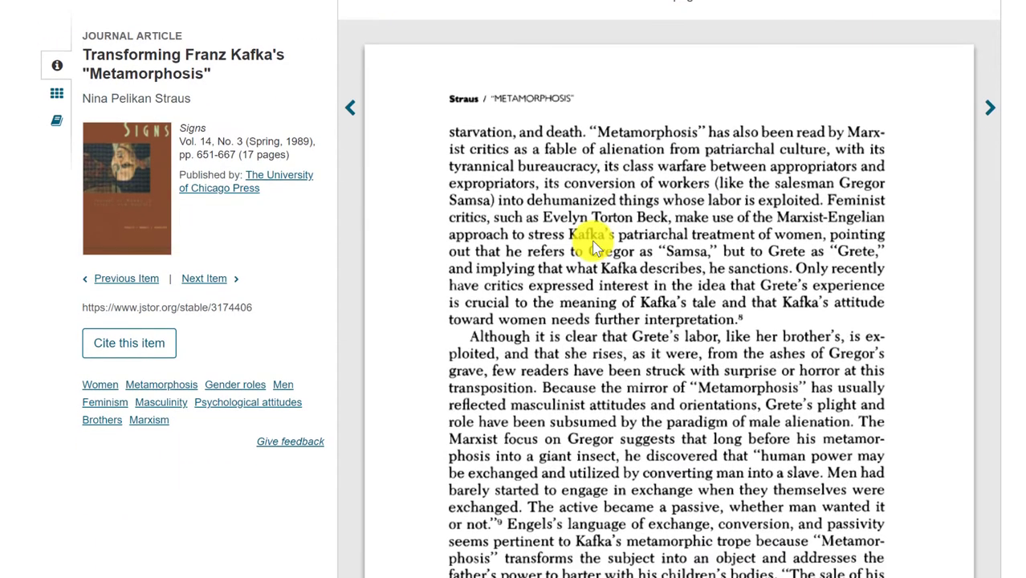
Open the article's citation options, copy the MLA citation, and close the citation dialog
left_click(128, 343)
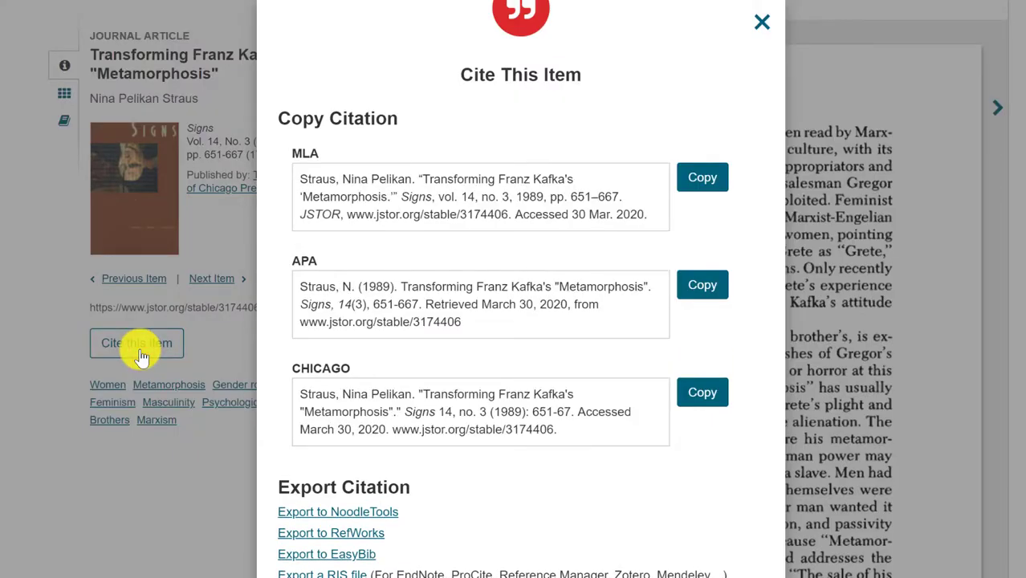
left_click(707, 177)
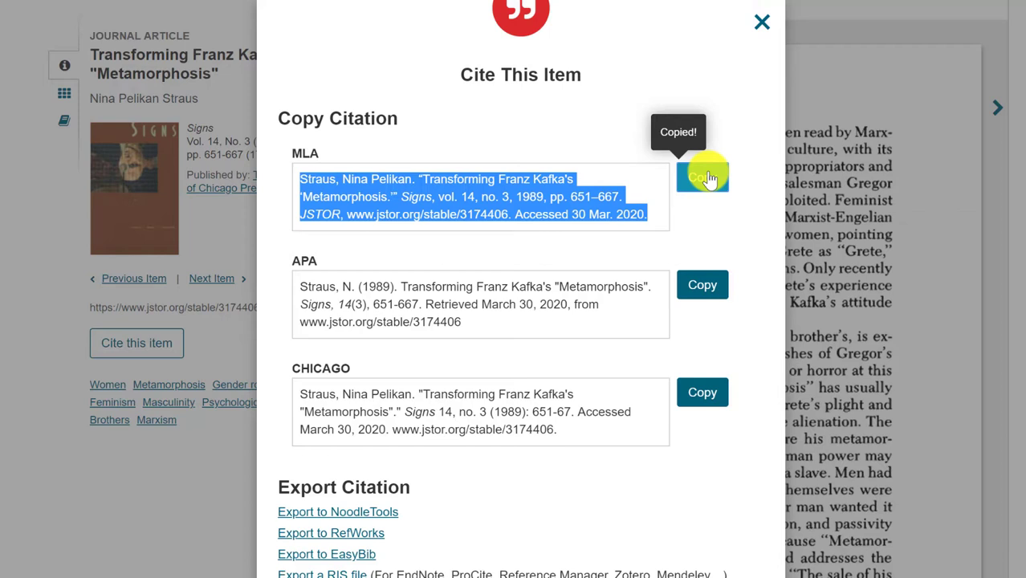
left_click(601, 137)
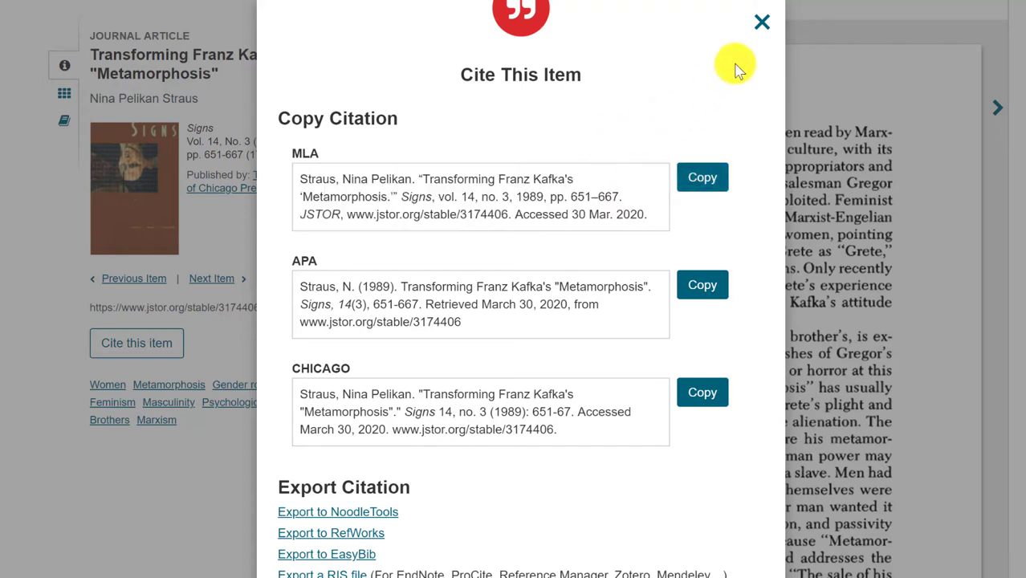
left_click(760, 24)
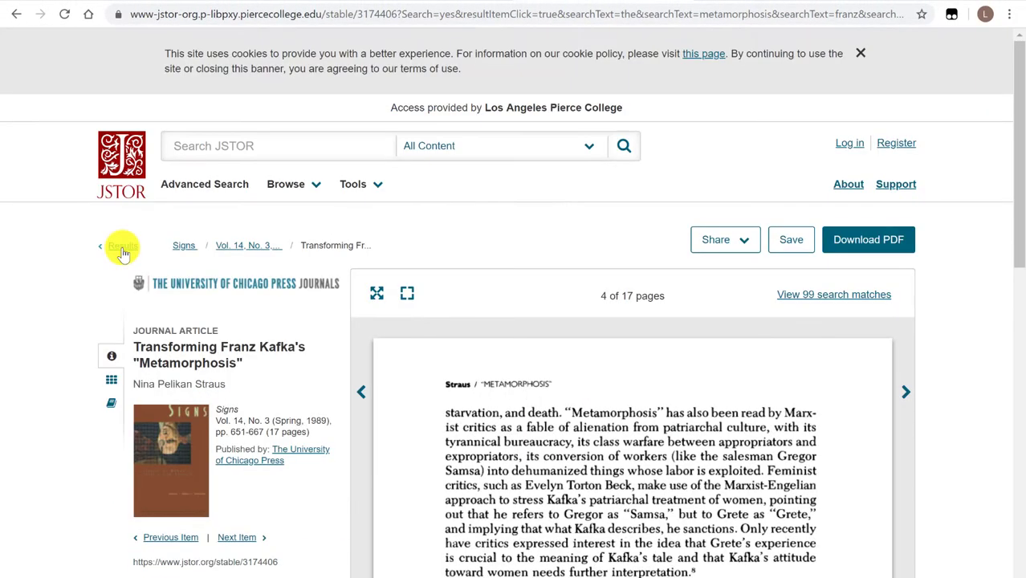
Return to the search results for the metamorphosis franz kafka and go to the options for refining them
left_click(123, 251)
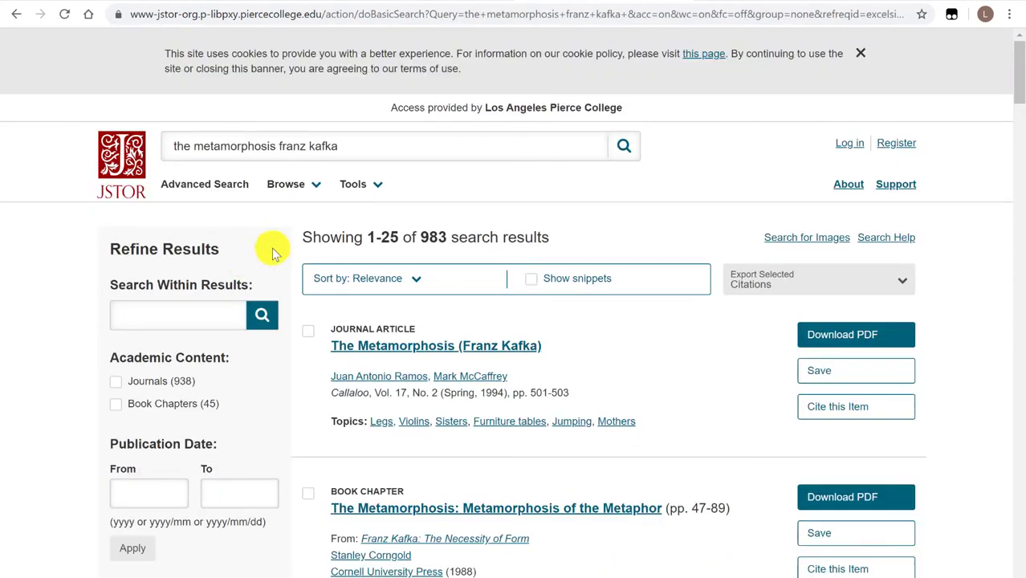
scroll(297, 202, "down", 1)
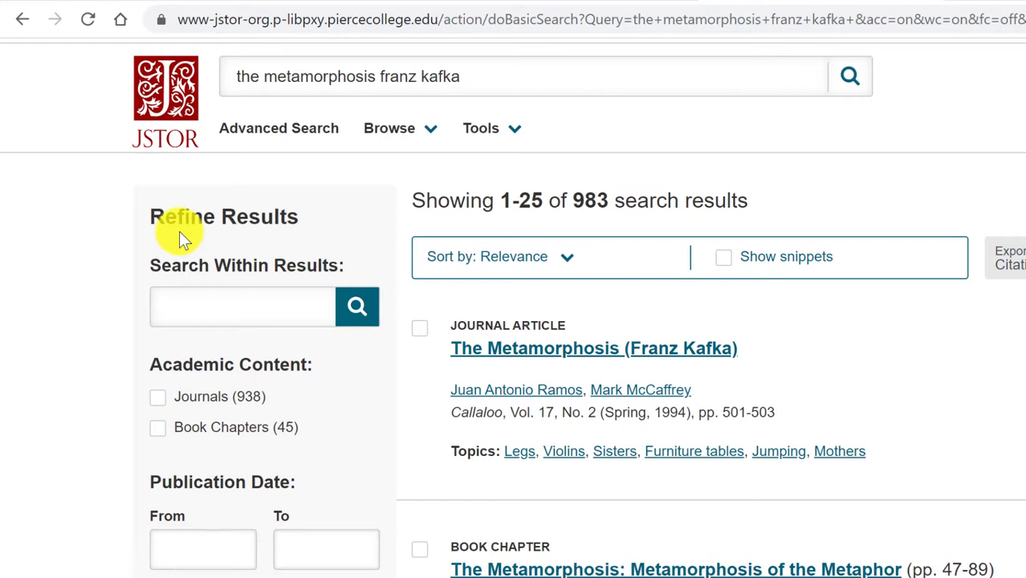
left_click(212, 228)
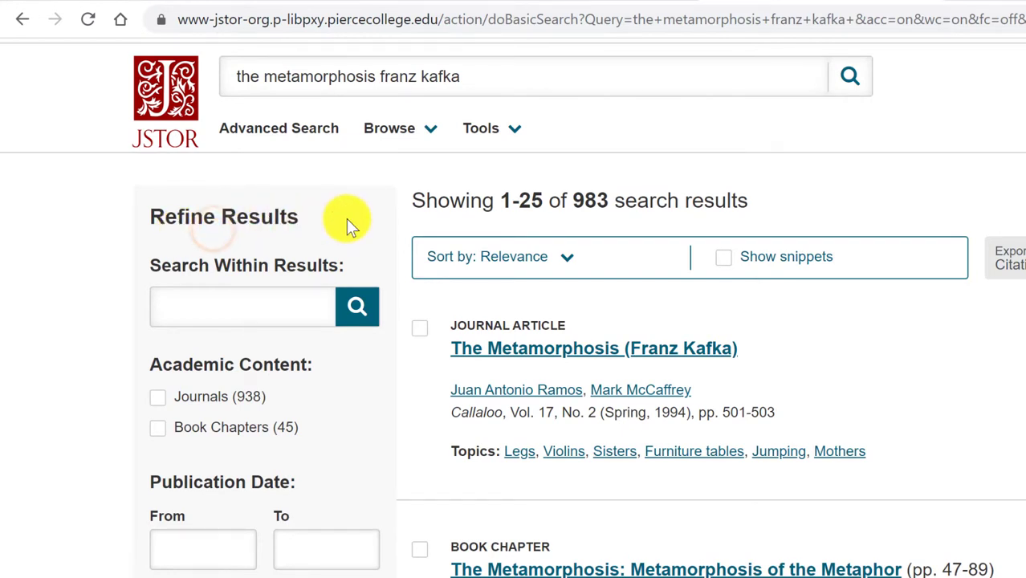
scroll(345, 218, "down", 1)
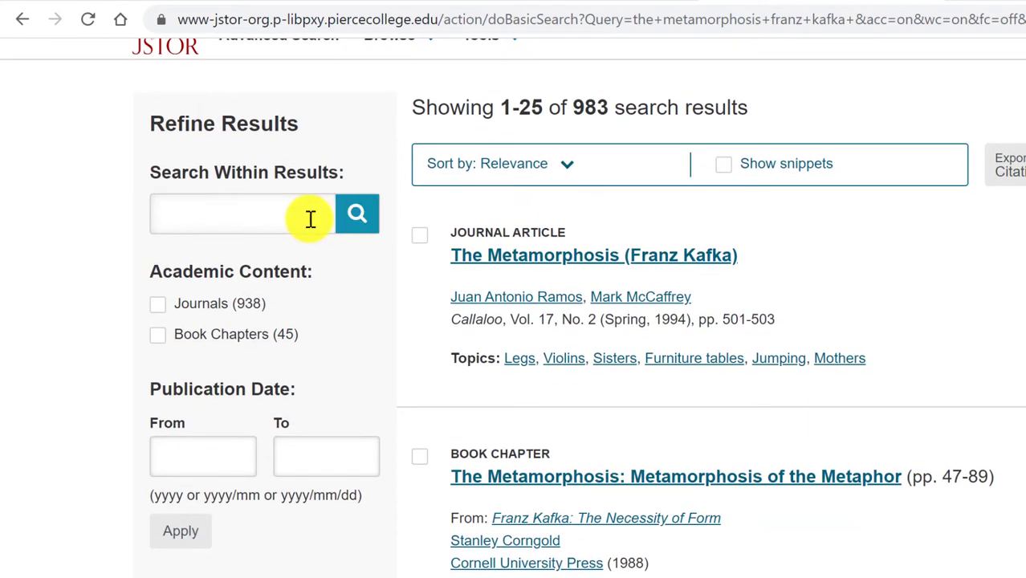
Enter marxist OR marxism as the term for searching within the results
left_click(264, 219)
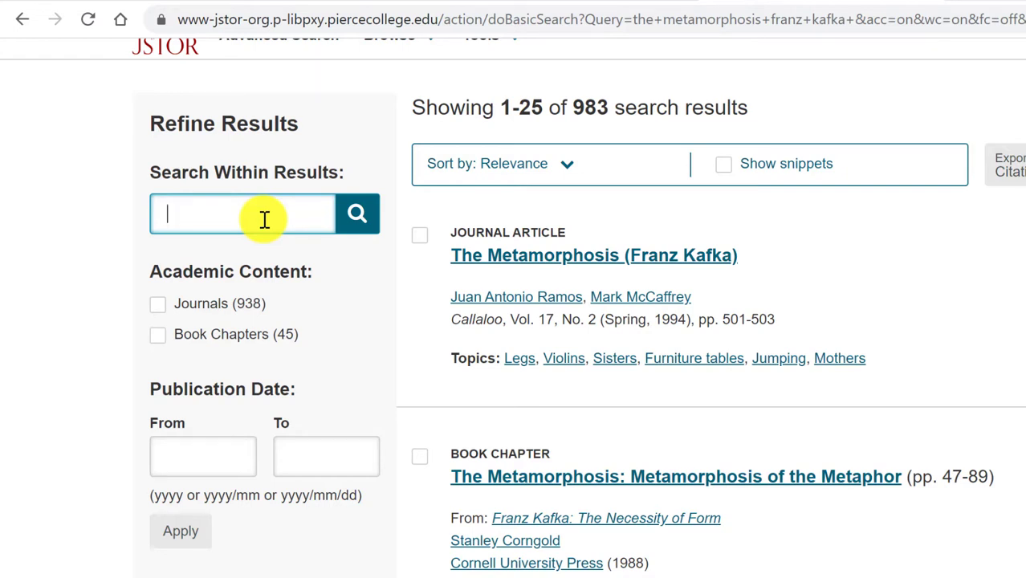
type("marxist OR")
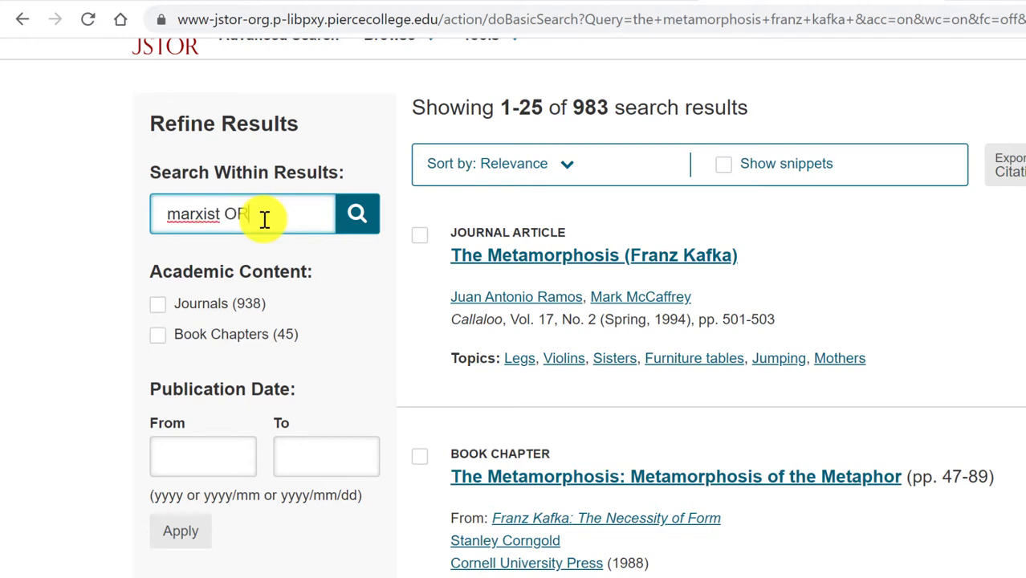
type(" marxism")
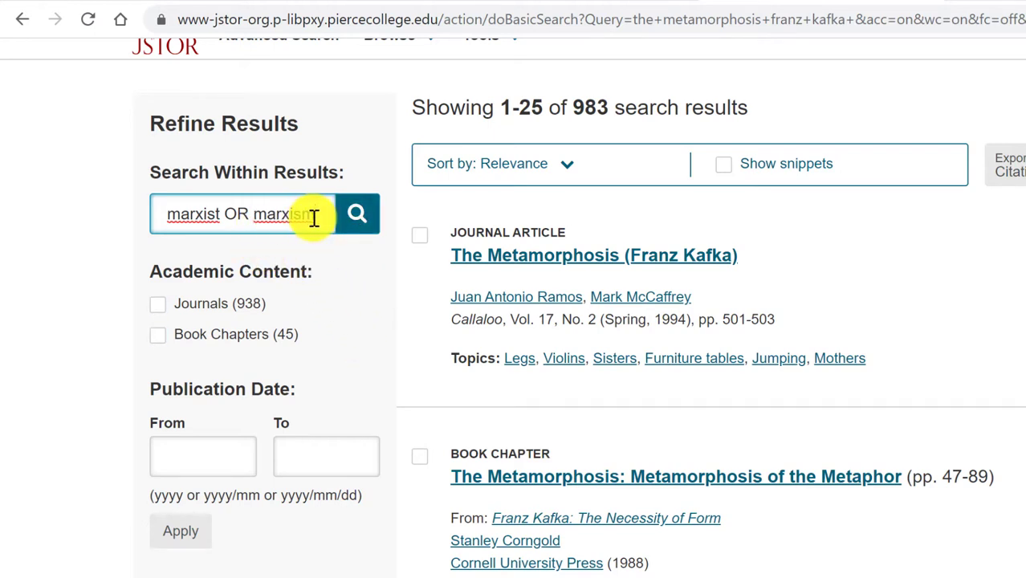
Replace the search-within-results term with marxist and run the search
left_click_drag(313, 216, 164, 211)
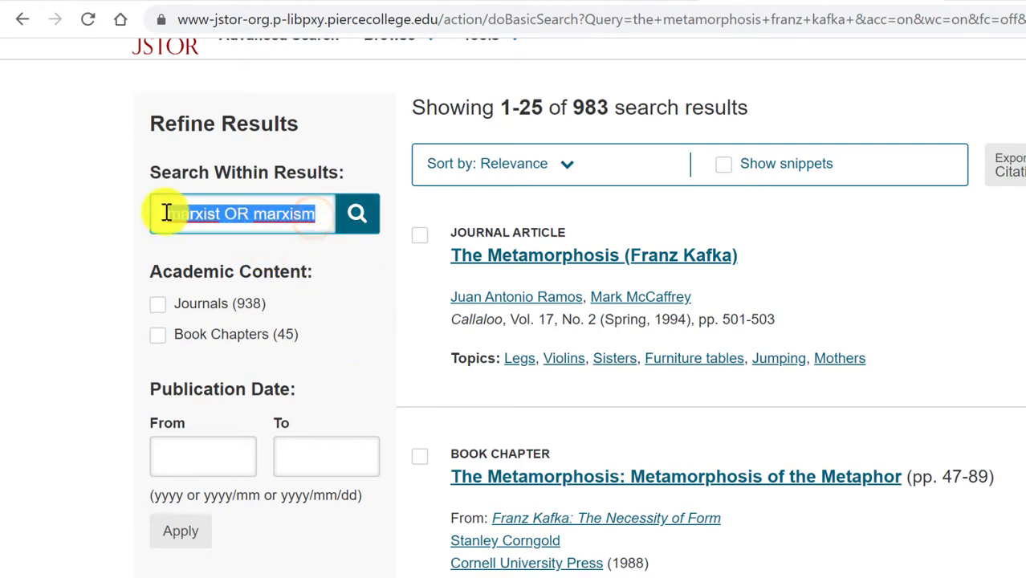
key("BackSpace")
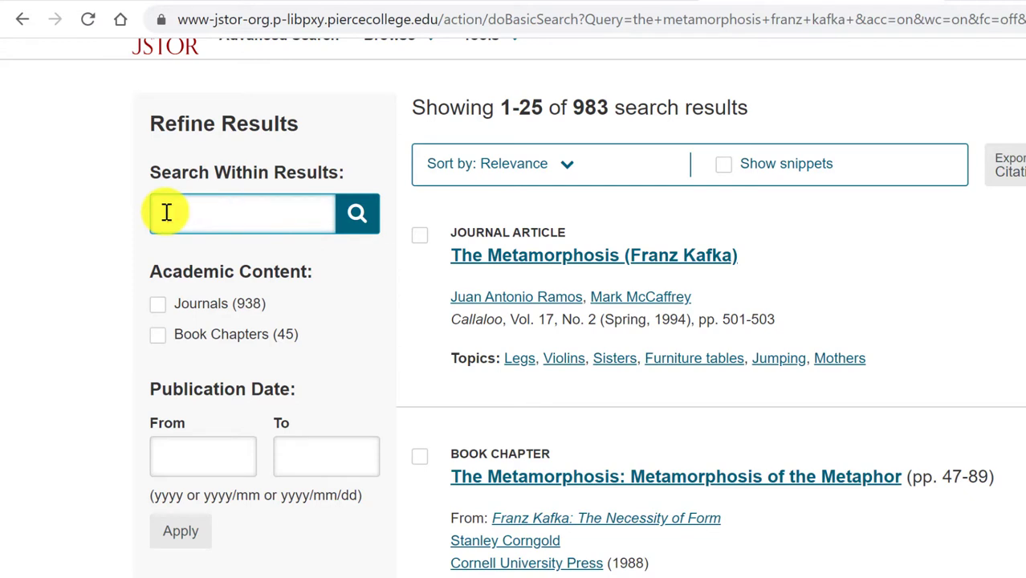
type("marxist")
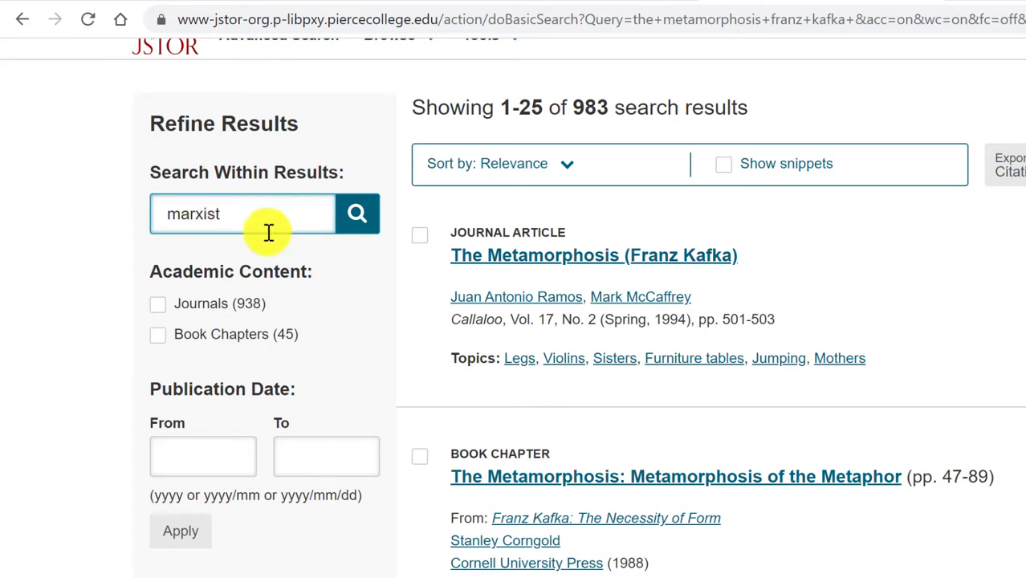
left_click(359, 215)
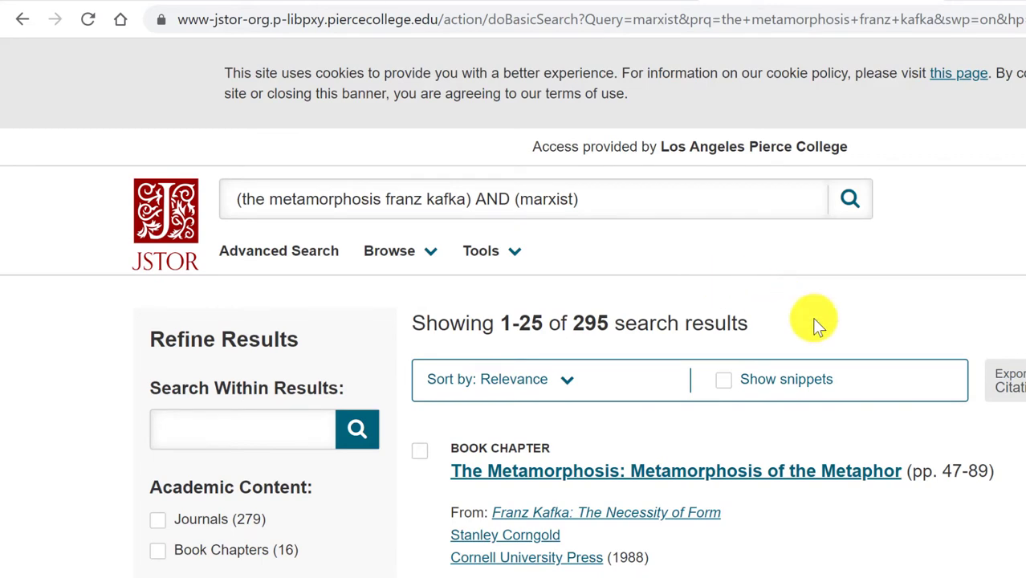
Examine the refined results page and its combined query (the metamorphosis franz kafka) AND (marxist)
scroll(811, 317, "down", 2)
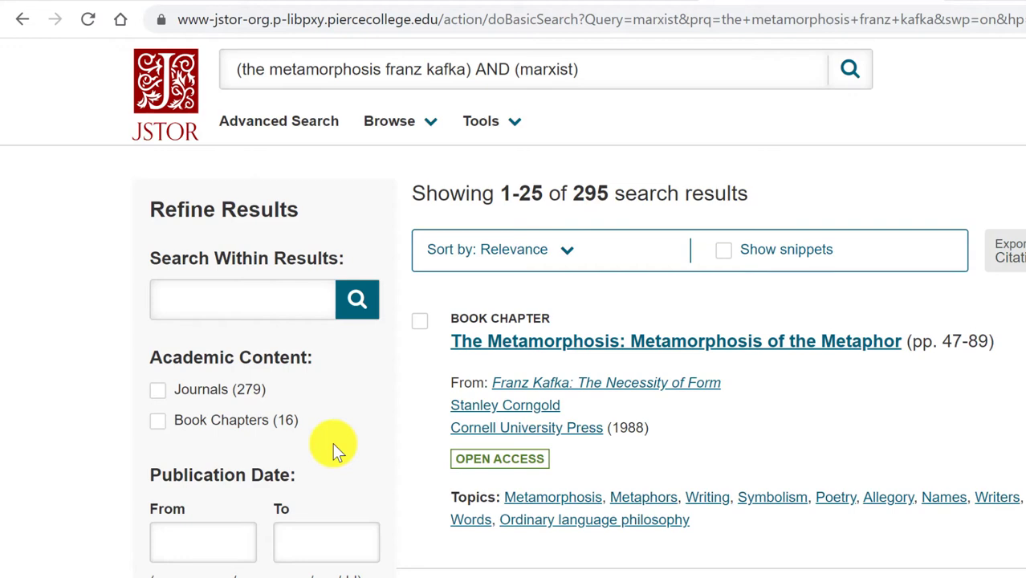
scroll(335, 449, "up", 2)
left_click(623, 198)
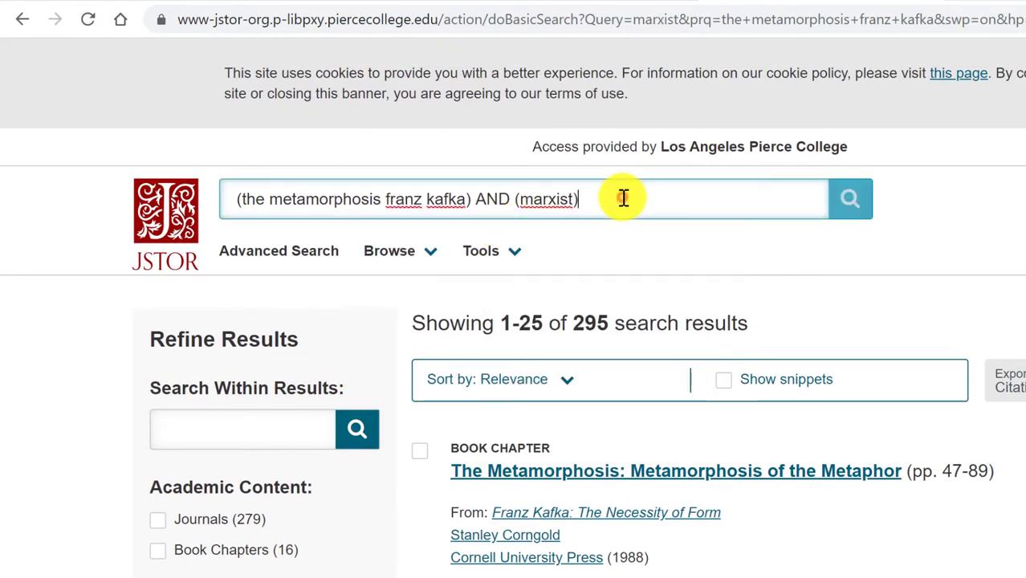
triple_click(540, 204)
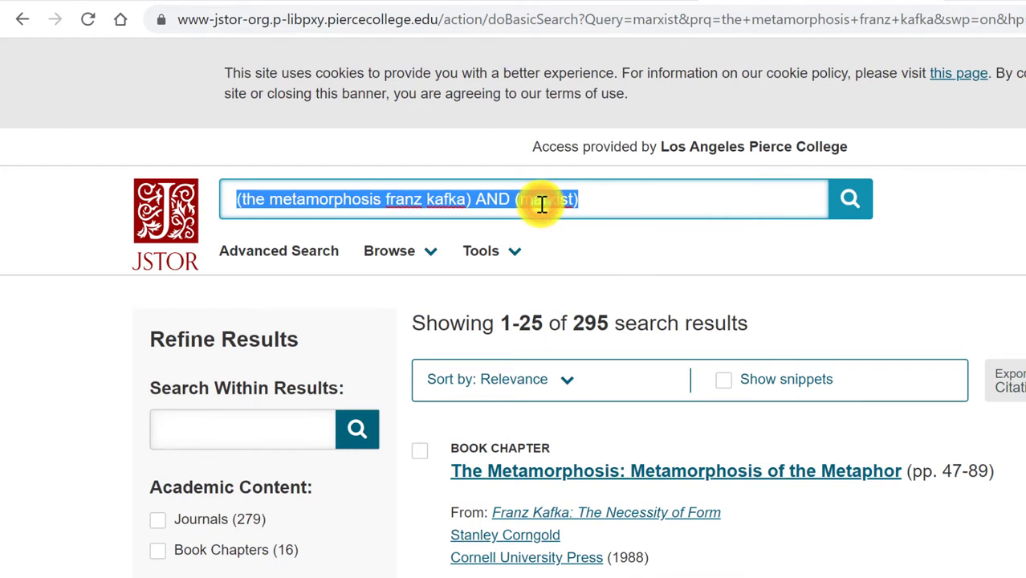
left_click(590, 203)
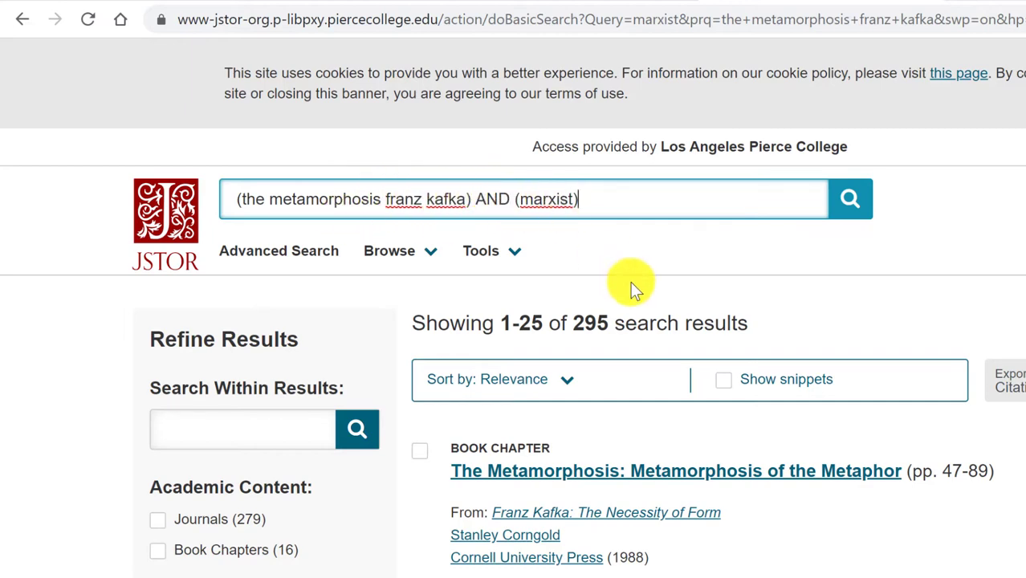
Browse the narrowed results list, reading the titles, publication details and topics of the articles and book chapters
scroll(703, 427, "down", 3)
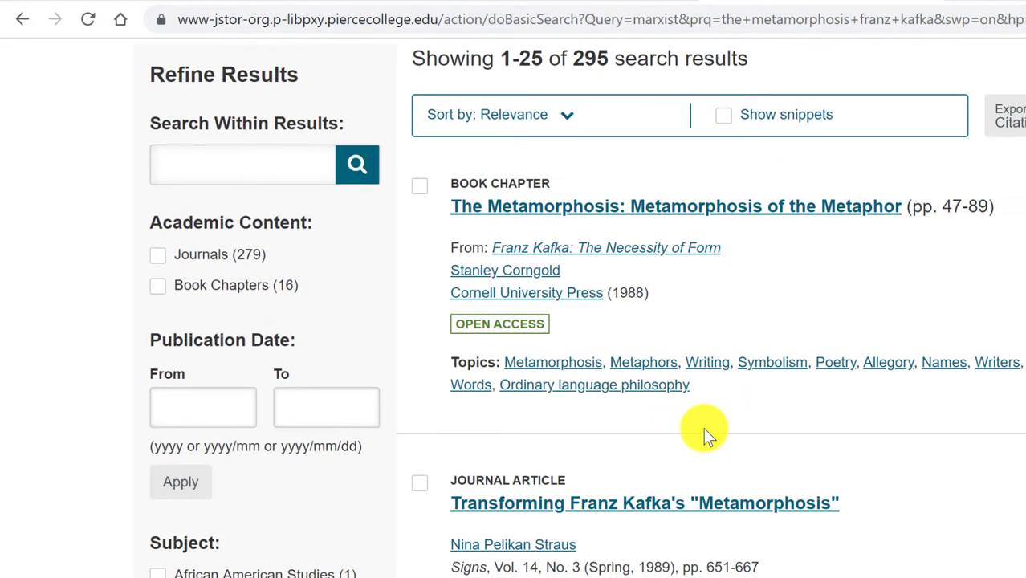
scroll(703, 427, "down", 4)
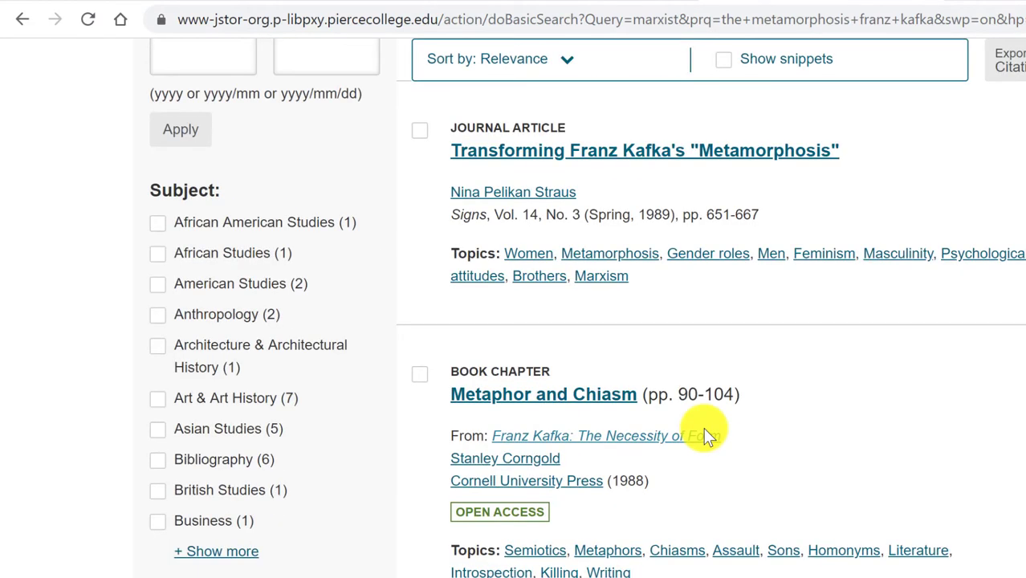
scroll(877, 386, "down", 3)
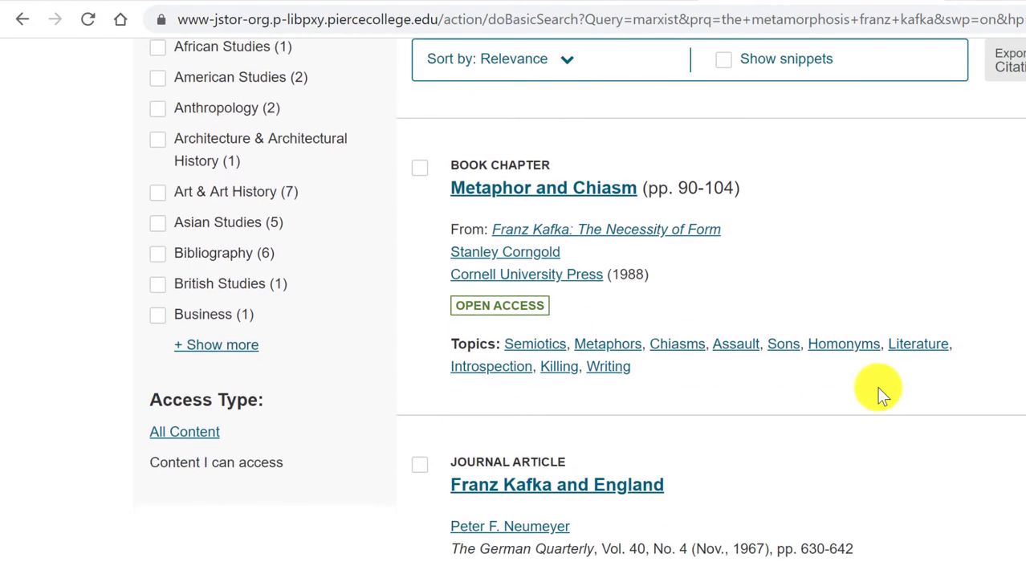
scroll(876, 386, "down", 3)
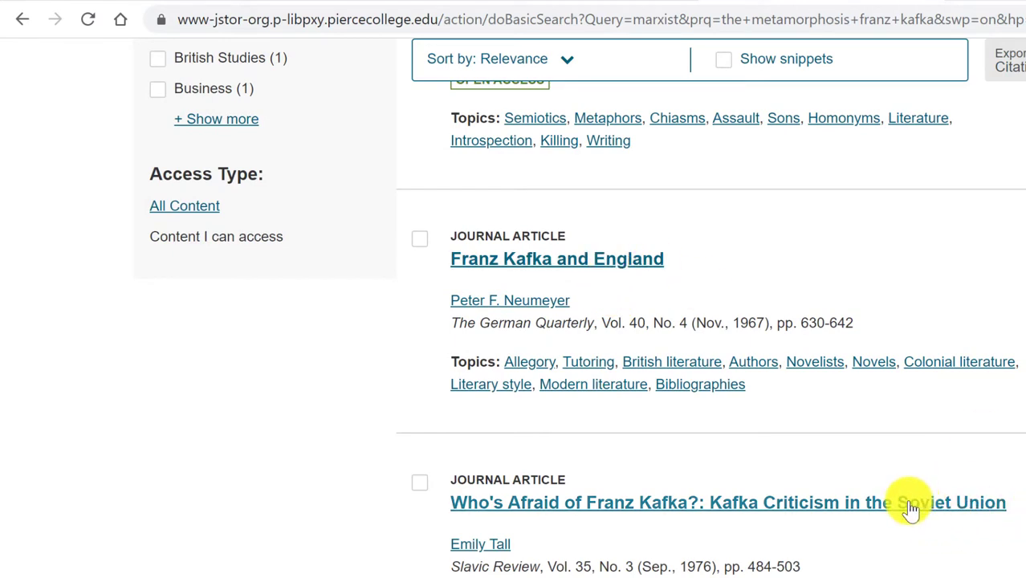
scroll(910, 511, "down", 3)
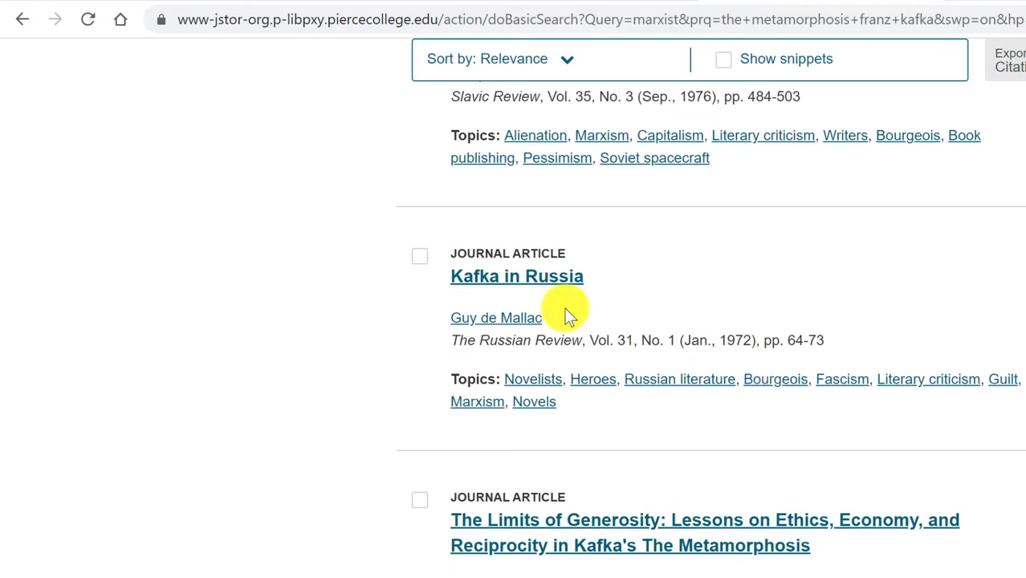
scroll(680, 531, "down", 4)
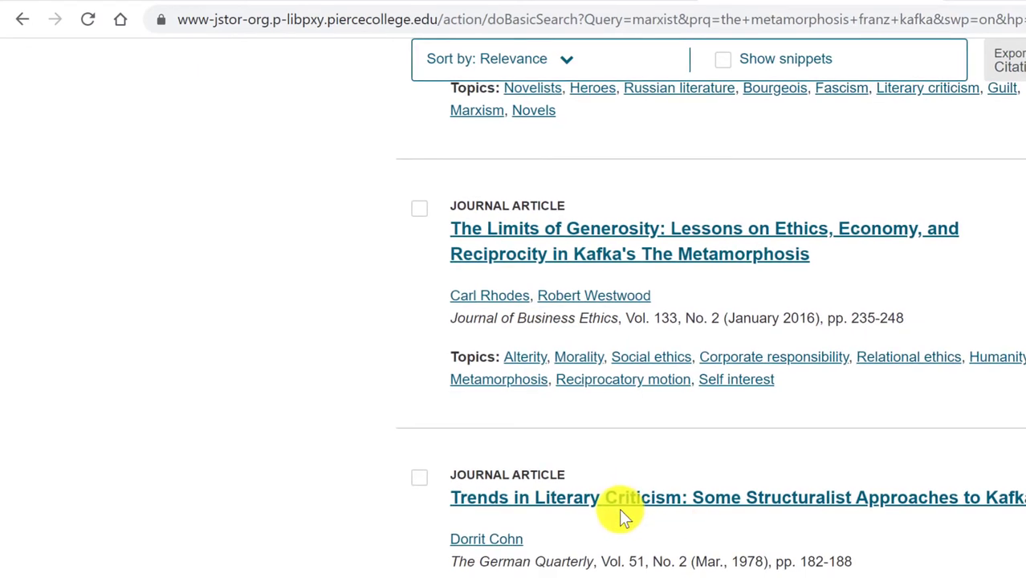
scroll(612, 488, "down", 3)
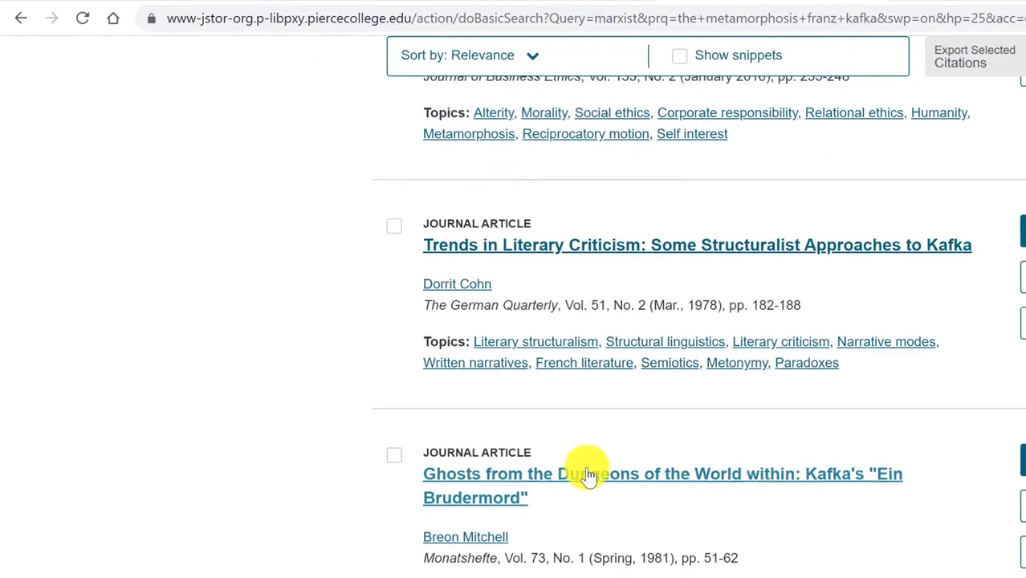
scroll(520, 425, "down", 3)
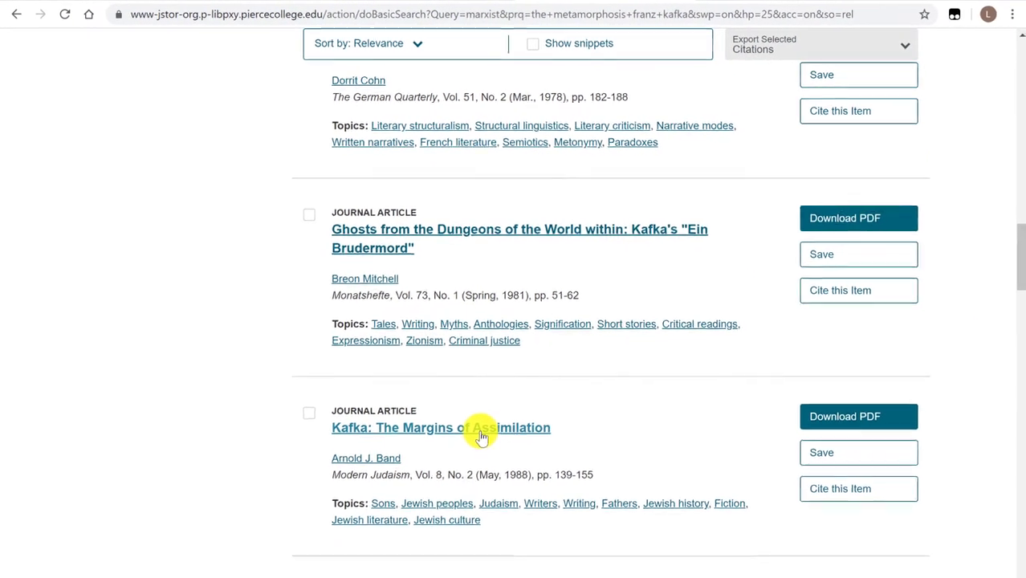
Finish browsing the marxist results and return to the original results list for the metamorphosis franz kafka
scroll(479, 430, "down", 2)
scroll(455, 489, "down", 2)
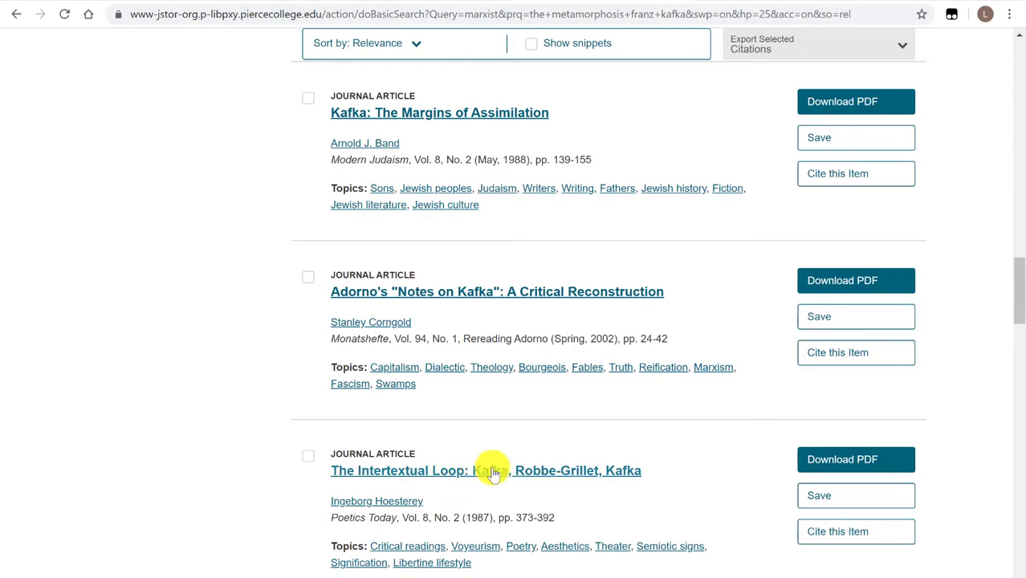
scroll(494, 474, "up", 15)
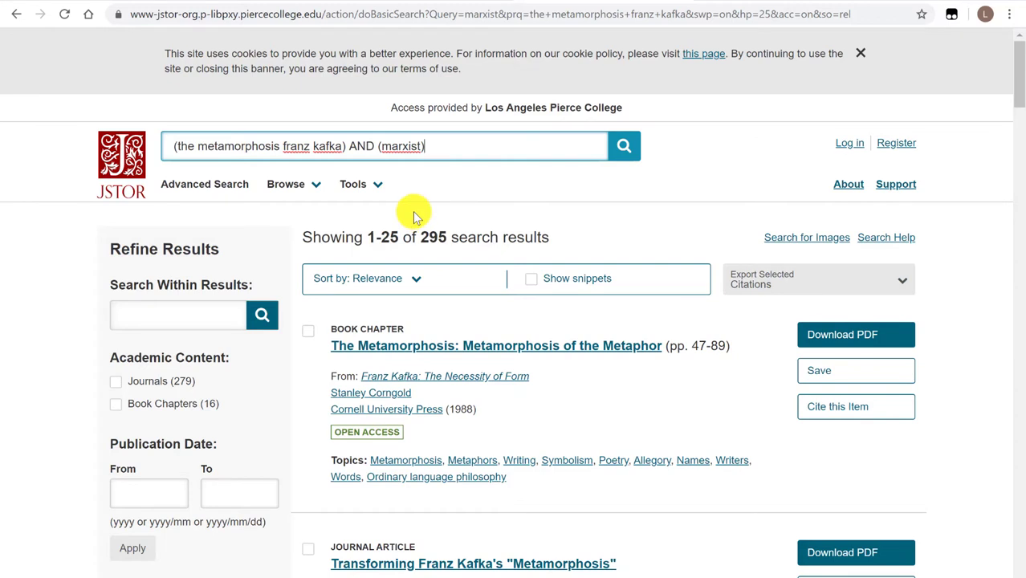
left_click(178, 316)
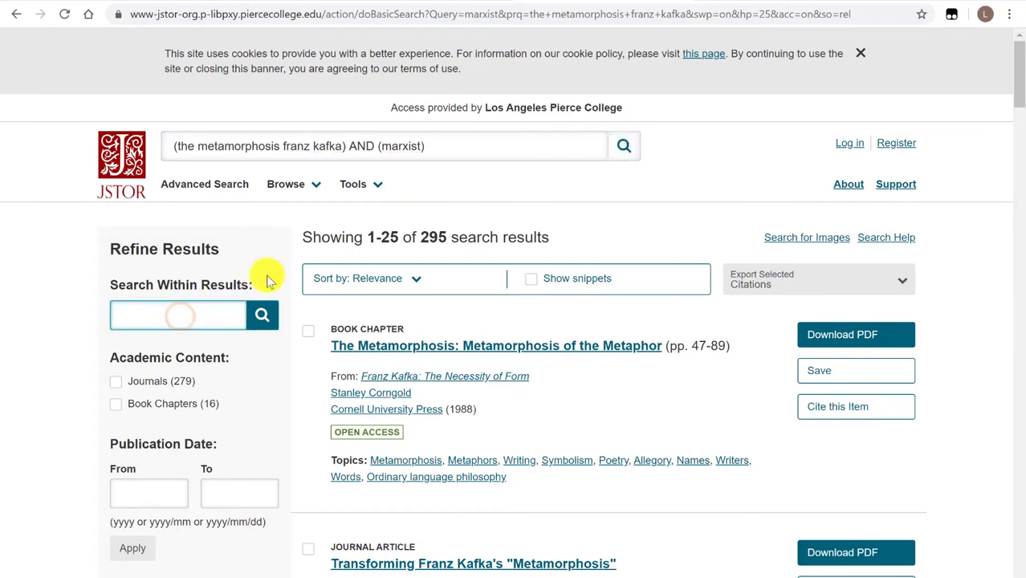
left_click(20, 15)
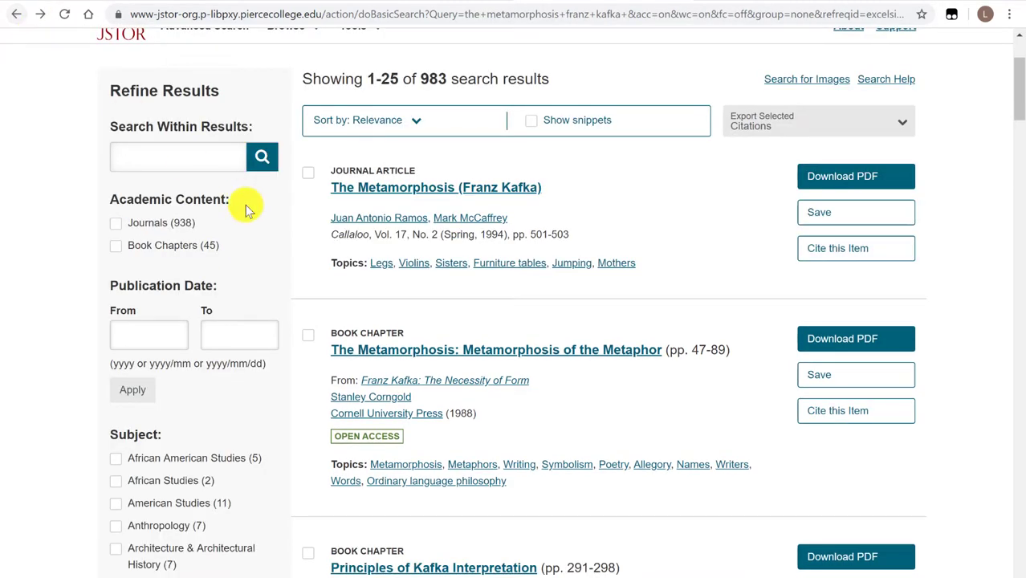
scroll(245, 209, "up", 2)
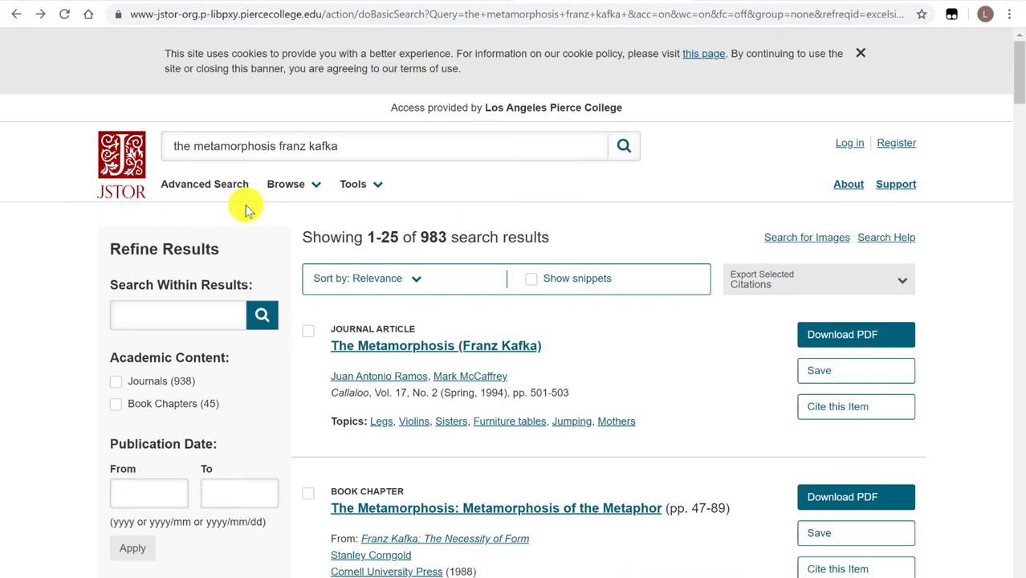
Search within the original results for marxist OR marxism
left_click(350, 147)
left_click(162, 314)
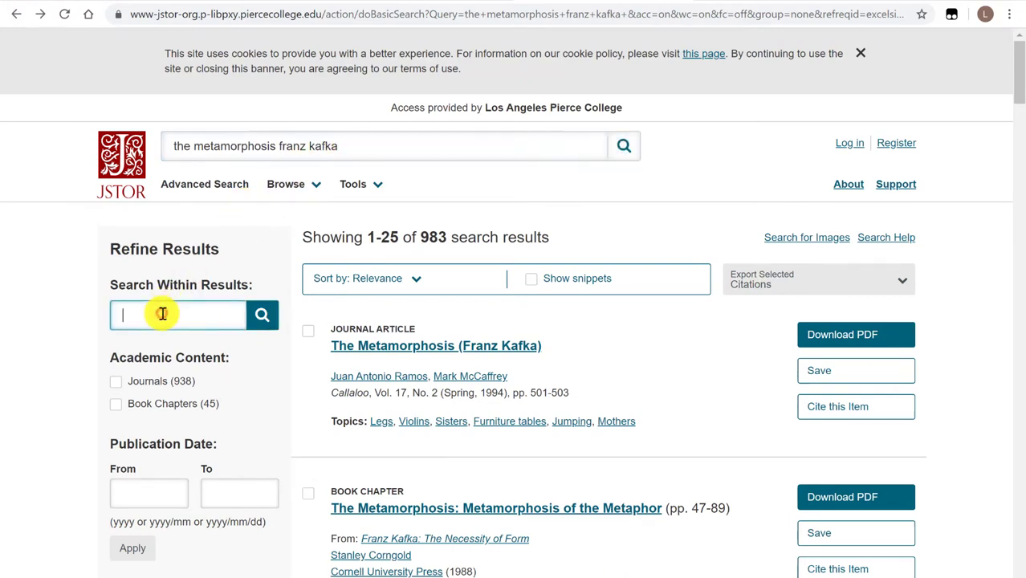
type("marxist OR marxism")
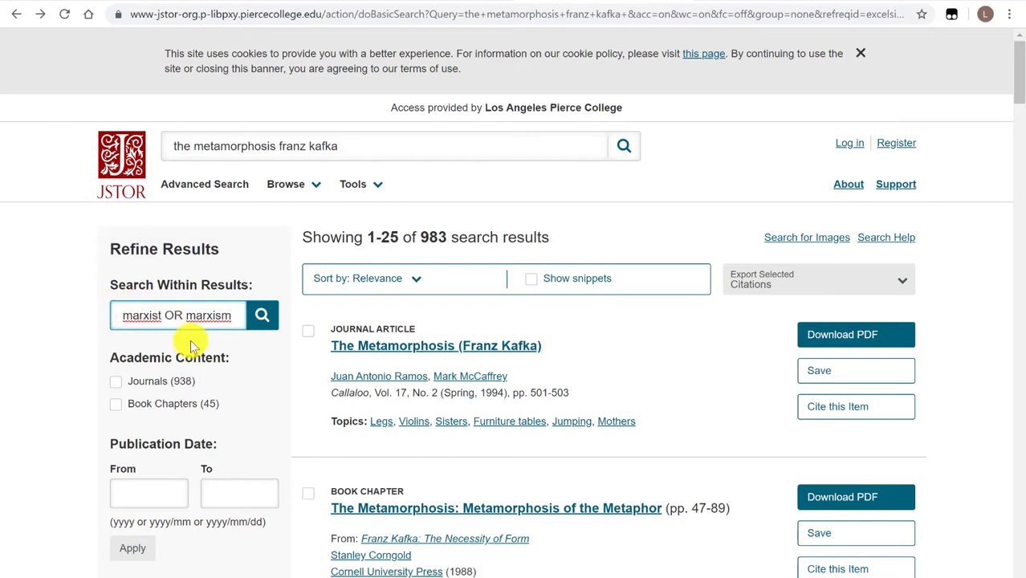
scroll(462, 449, "down", 3)
scroll(464, 454, "down", 2)
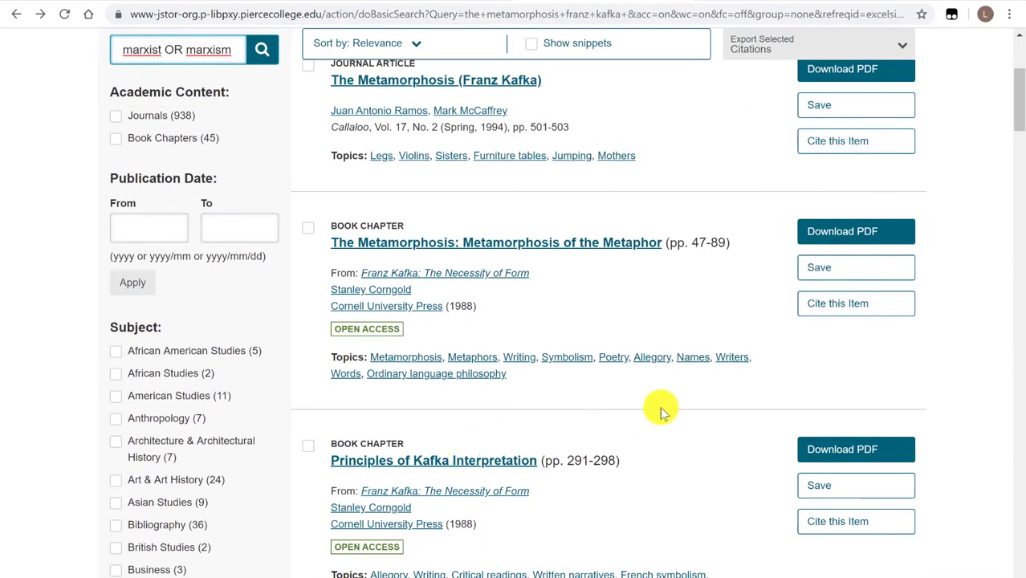
scroll(666, 411, "down", 4)
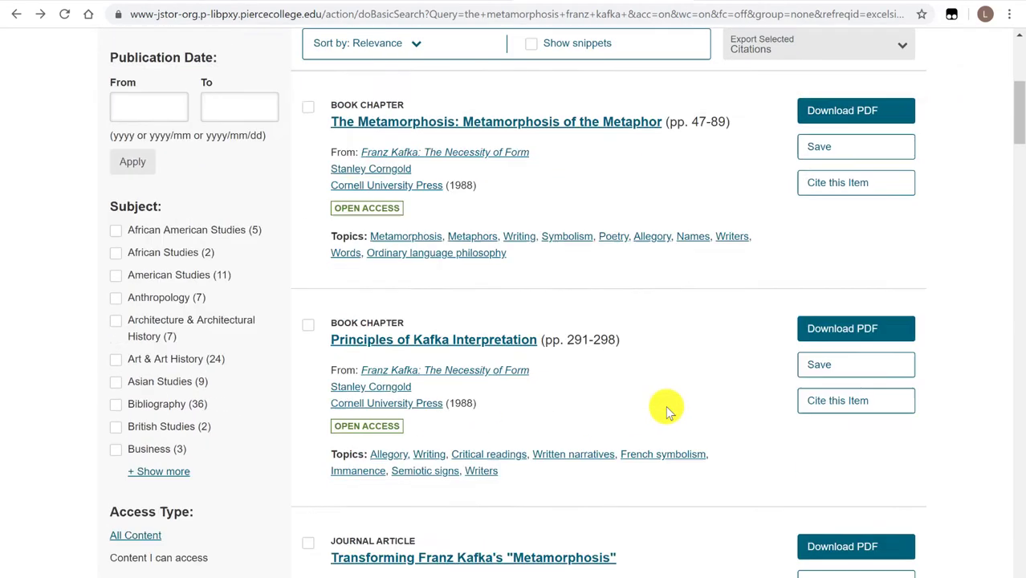
scroll(667, 411, "up", 10)
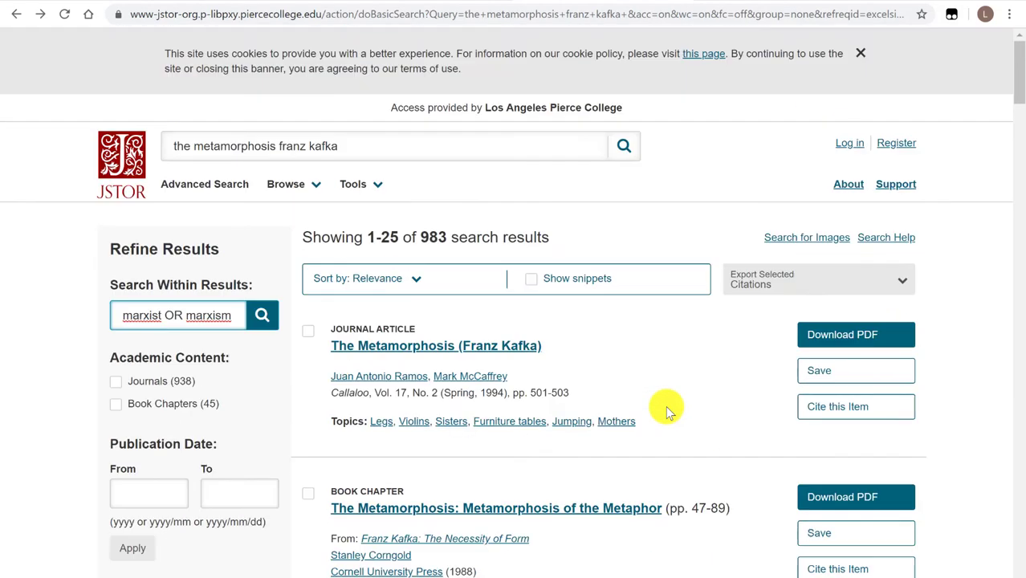
double_click(169, 315)
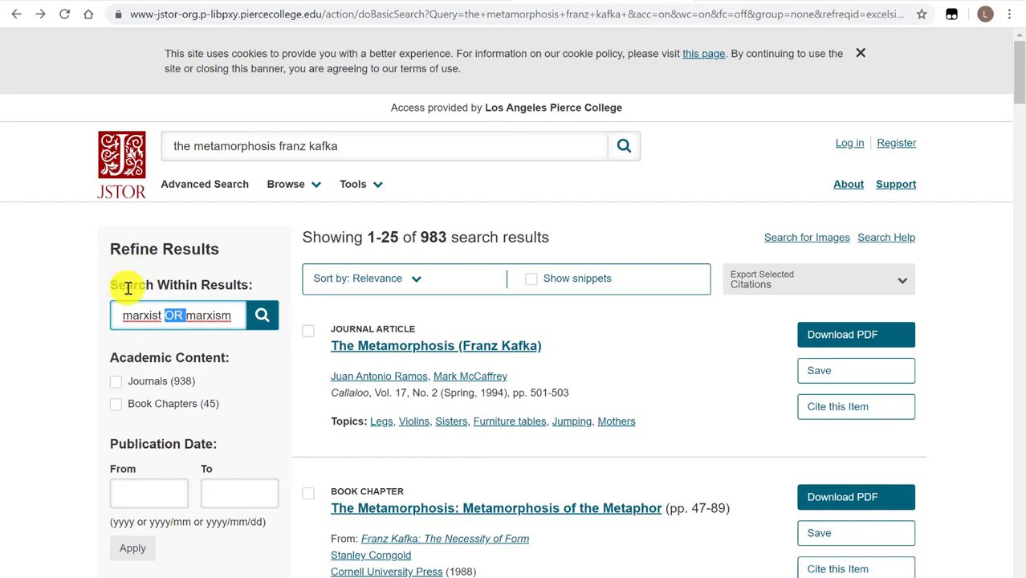
left_click(202, 315)
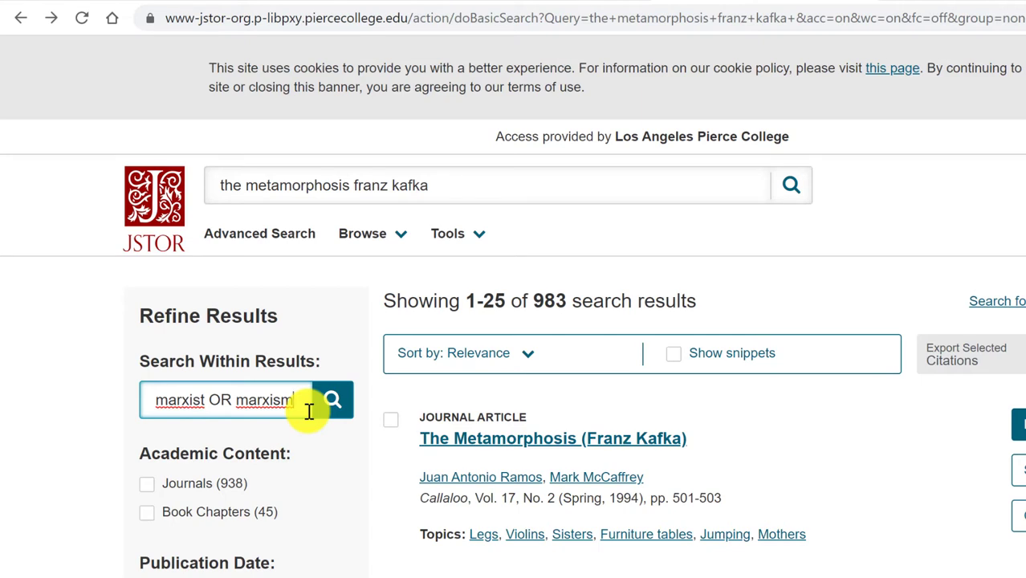
left_click(331, 403)
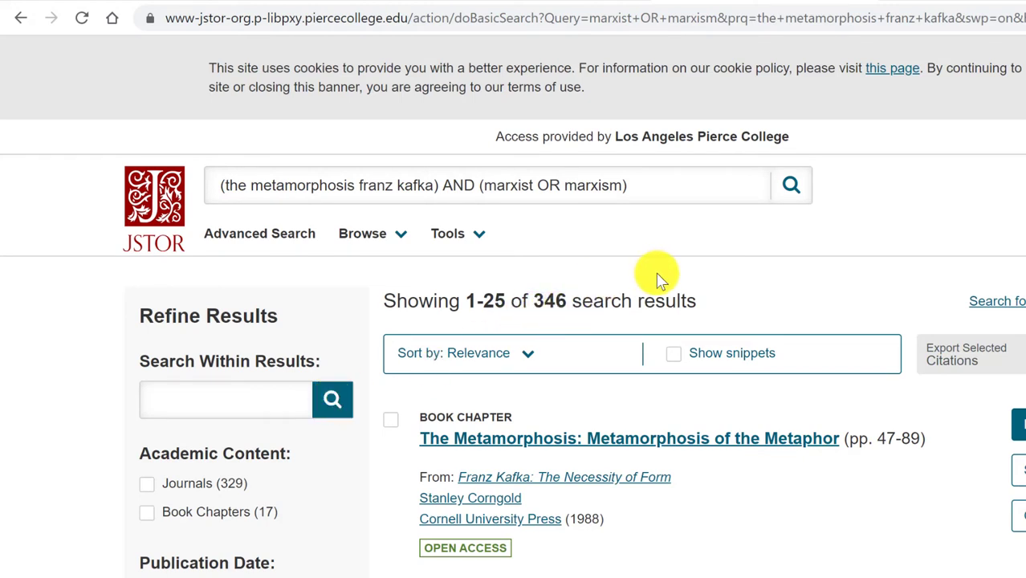
Browse the refined results and examine the (marxist OR marxism) part of the combined query
scroll(857, 457, "down", 4)
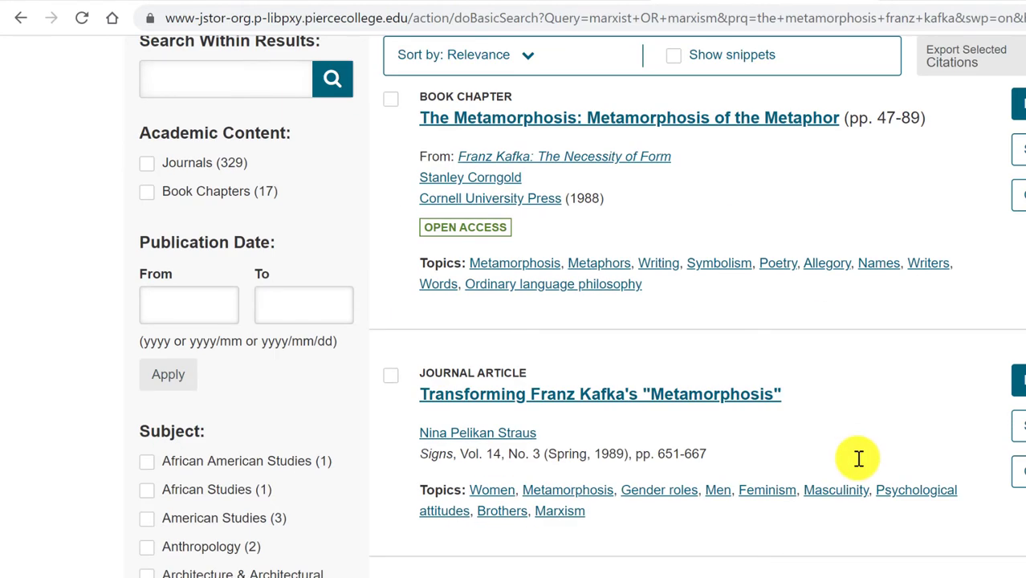
scroll(858, 458, "down", 3)
scroll(858, 458, "down", 7)
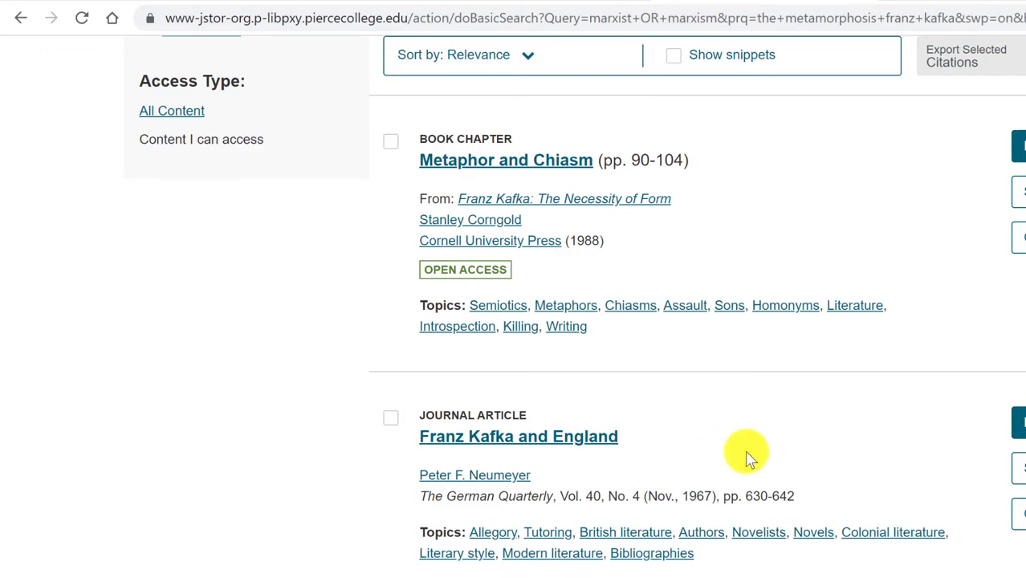
scroll(744, 454, "down", 4)
scroll(909, 424, "down", 5)
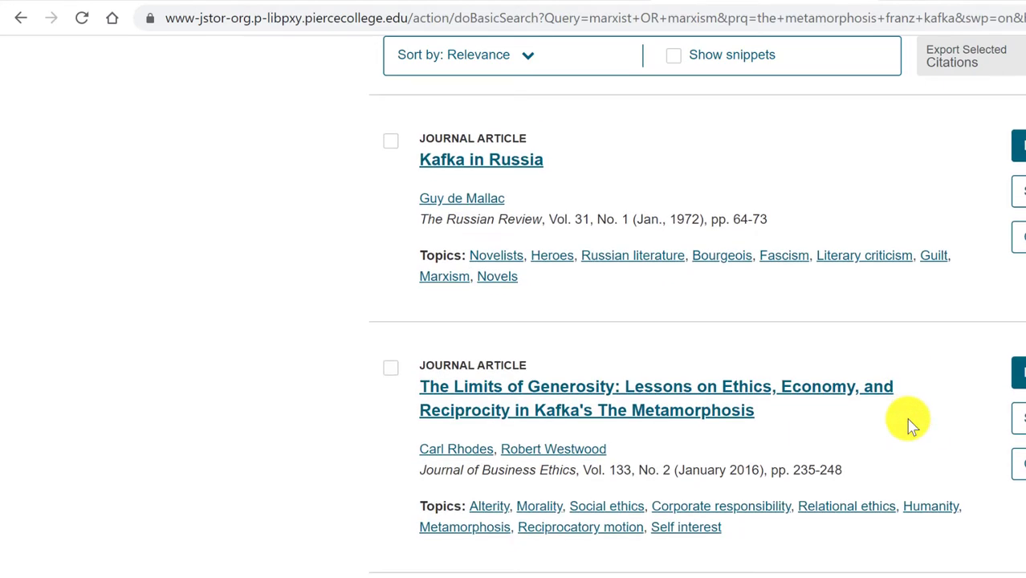
scroll(910, 424, "up", 20)
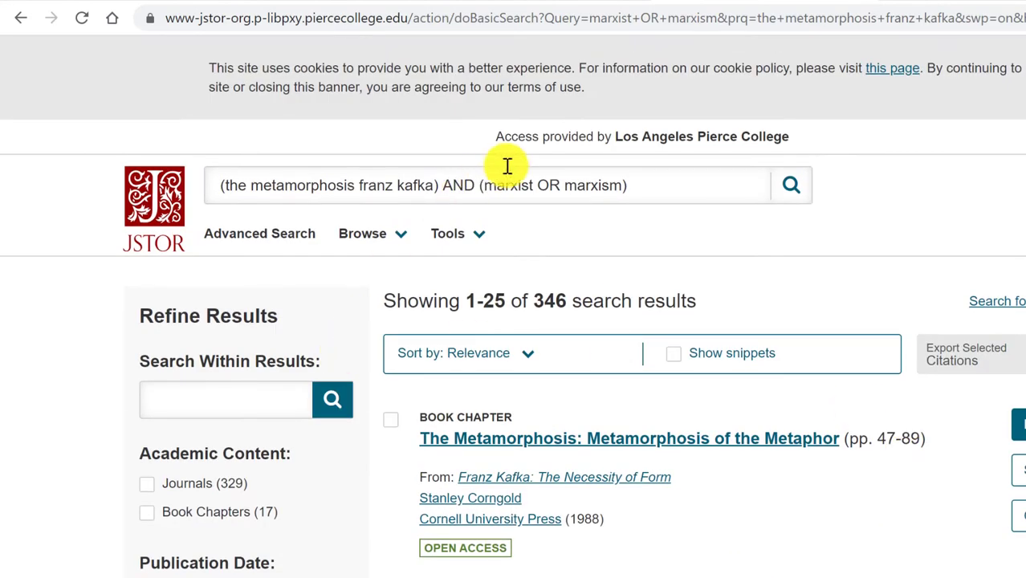
left_click(630, 187)
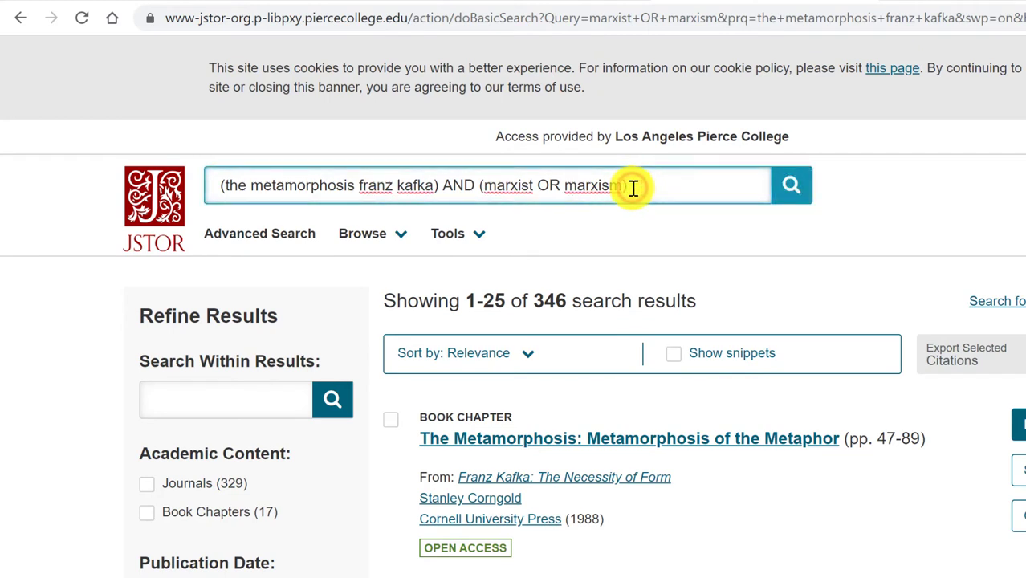
left_click_drag(624, 187, 478, 185)
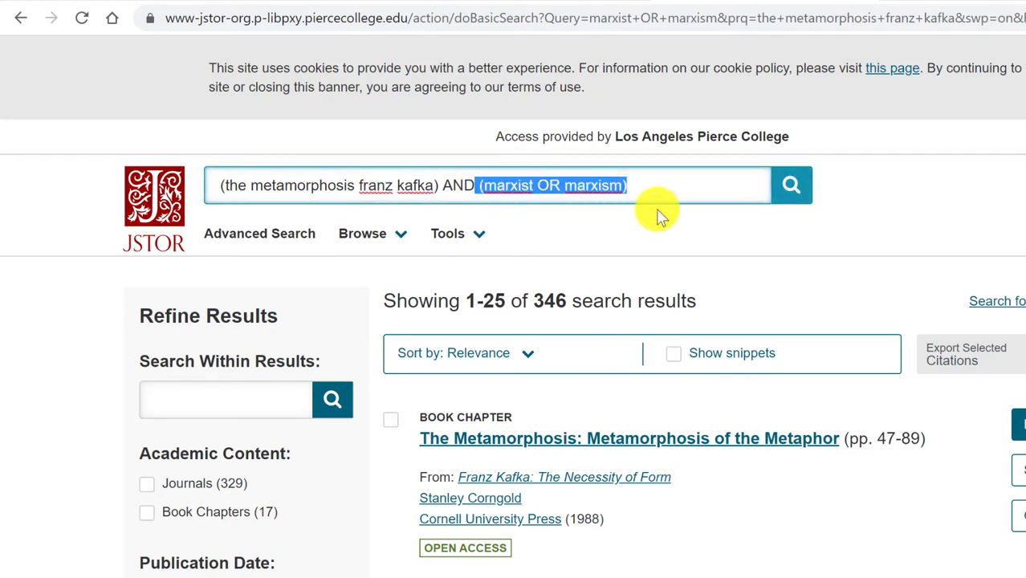
left_click(665, 180)
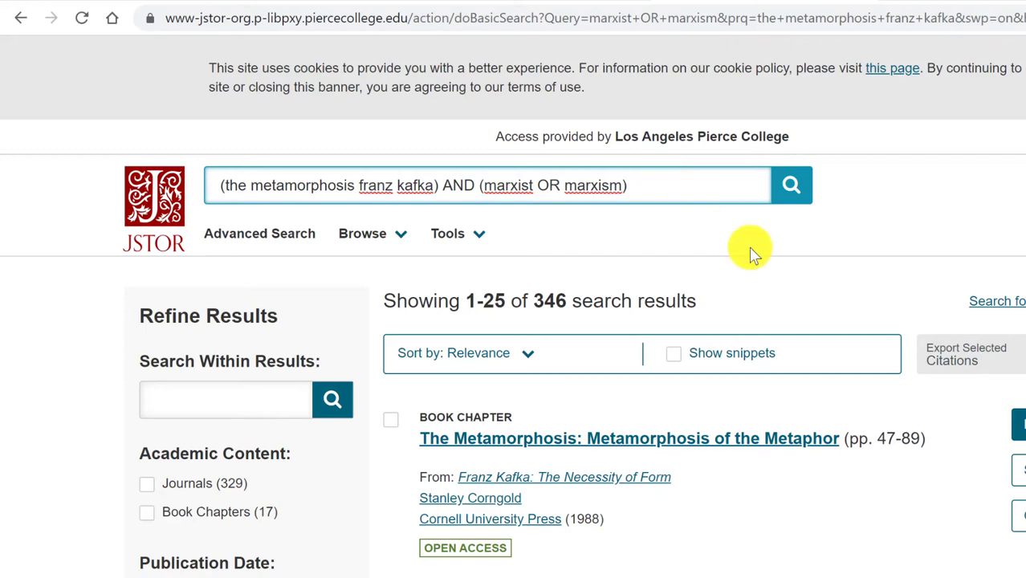
Look through the options for refining results by academic content, publication date, subject and access type
scroll(750, 253, "down", 4)
scroll(750, 253, "up", 4)
scroll(751, 252, "down", 1)
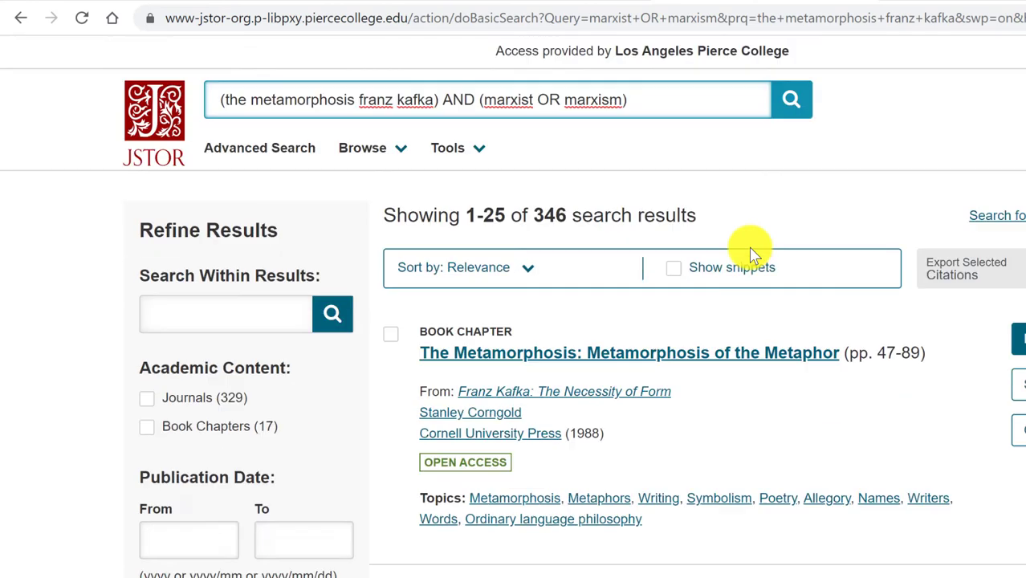
scroll(750, 253, "down", 2)
scroll(377, 305, "up", 1)
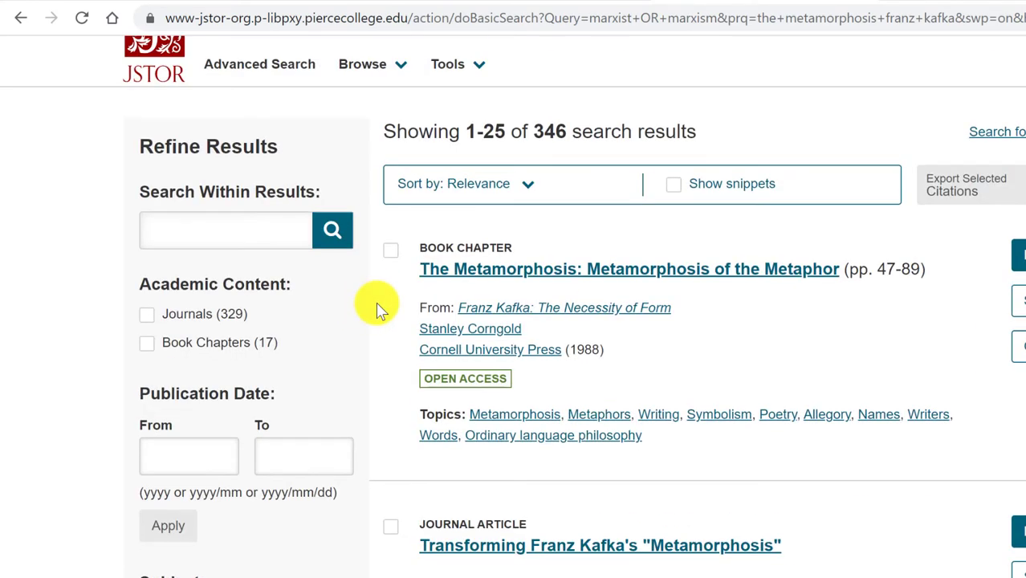
scroll(379, 308, "down", 3)
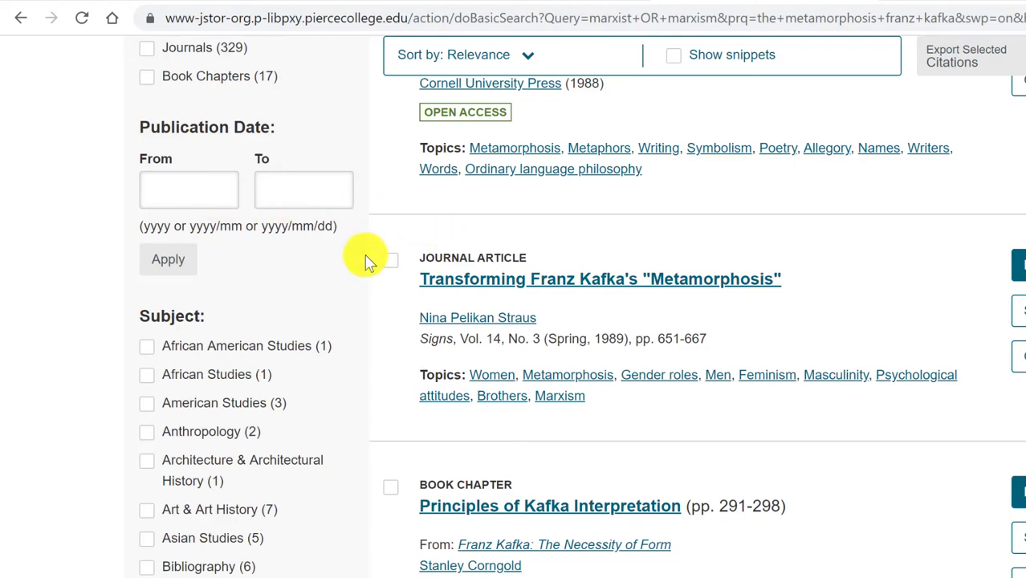
scroll(366, 258, "down", 3)
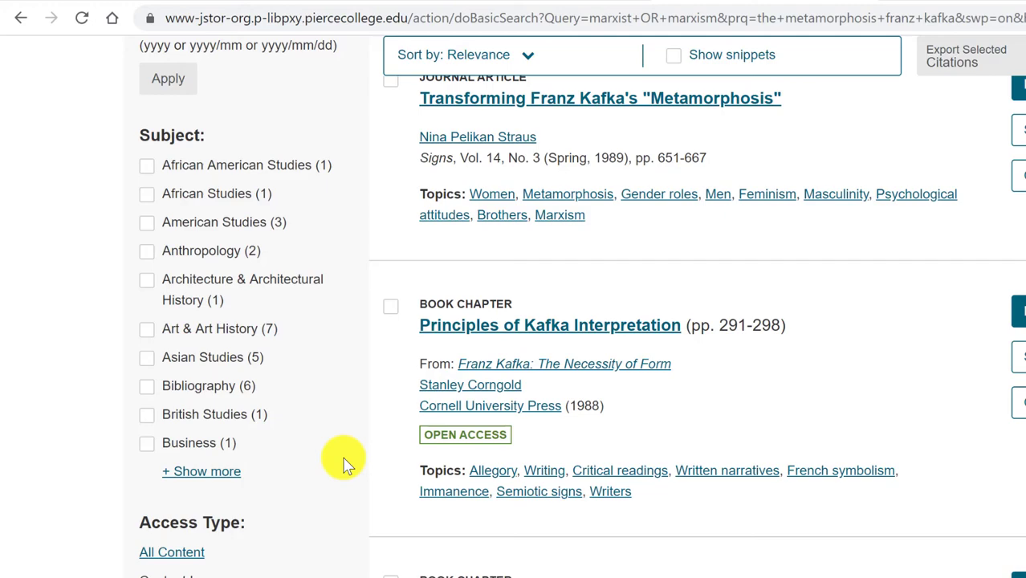
scroll(344, 462, "down", 2)
scroll(345, 459, "up", 10)
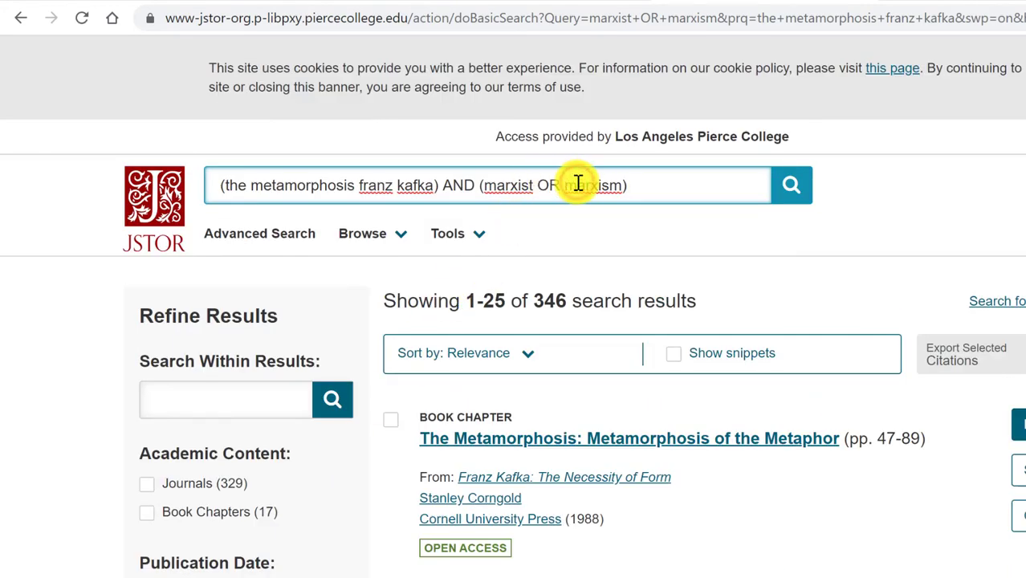
Delete the word franz from the combined query in the main search box
triple_click(486, 183)
left_click(485, 183)
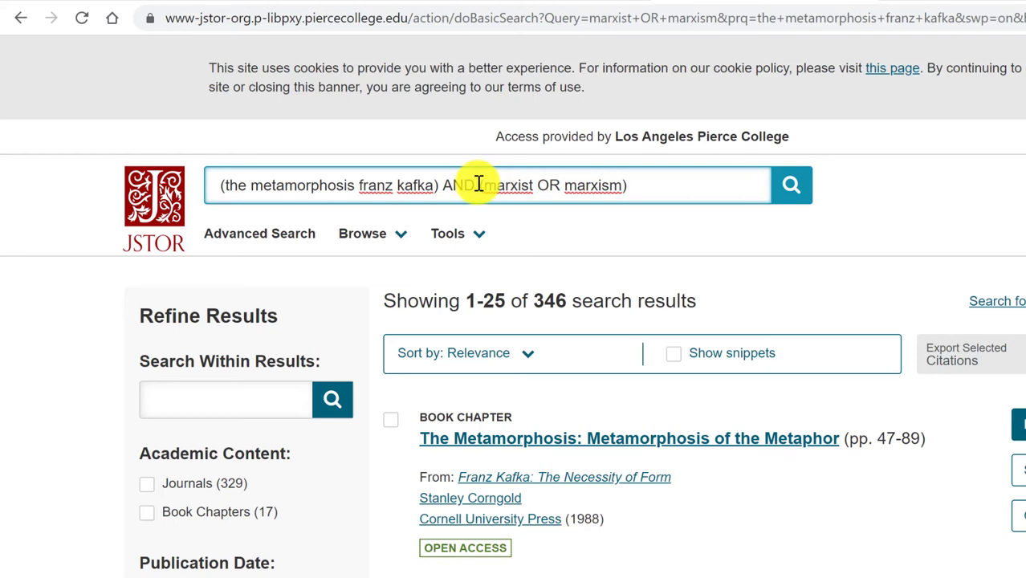
left_click(398, 187)
key("BackSpace")
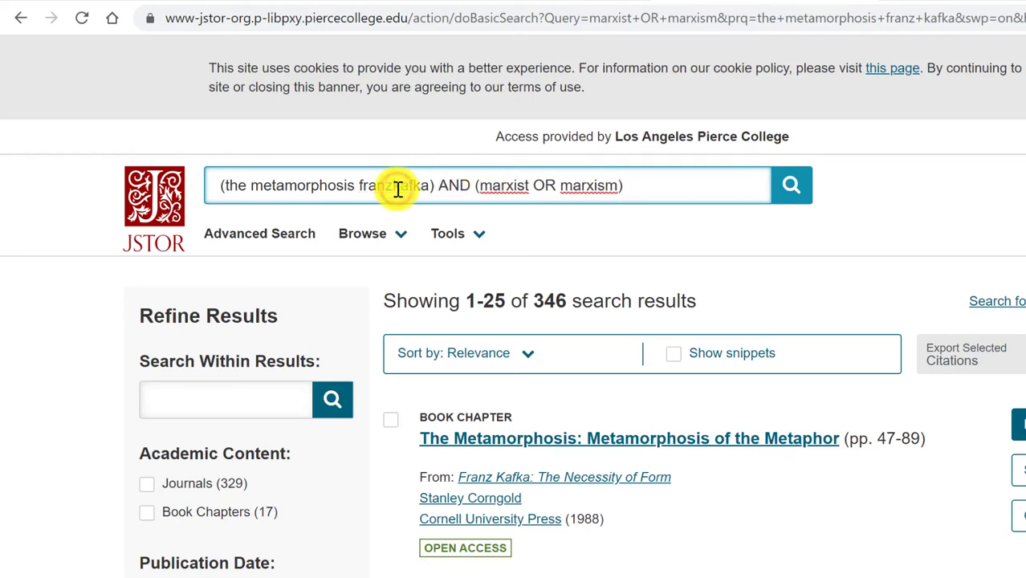
key("BackSpace")
key("BackSpace")
key("BackSpace")
key("BackSpace")
key("BackSpace")
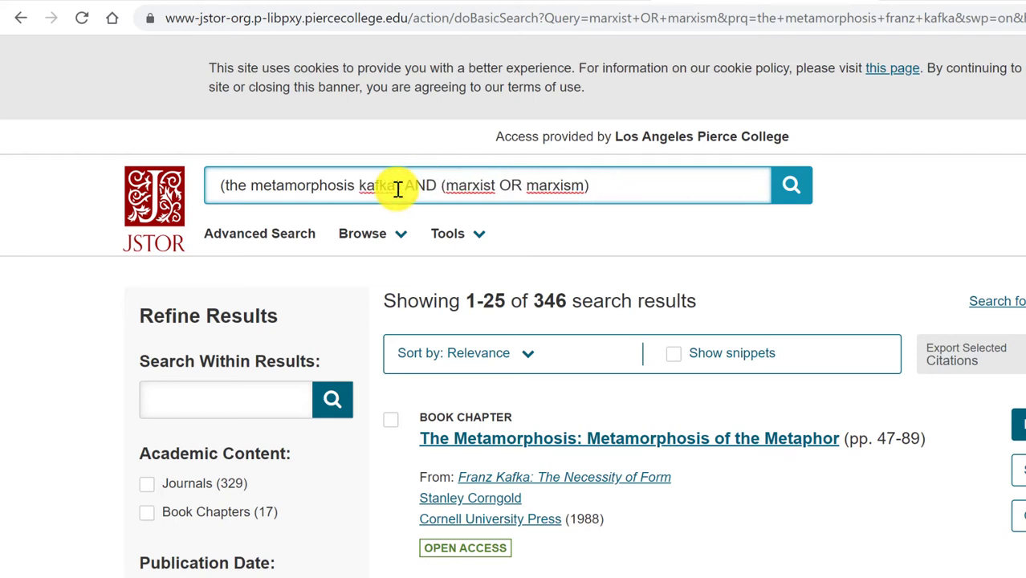
Remove the AND operator and all parentheses from the query, leaving the metamorphosis kafka marxist OR marxism
left_click(446, 185)
key("BackSpace")
key("BackSpace")
key("BackSpace")
key("BackSpace")
key("BackSpace")
key("BackSpace")
key("BackSpace")
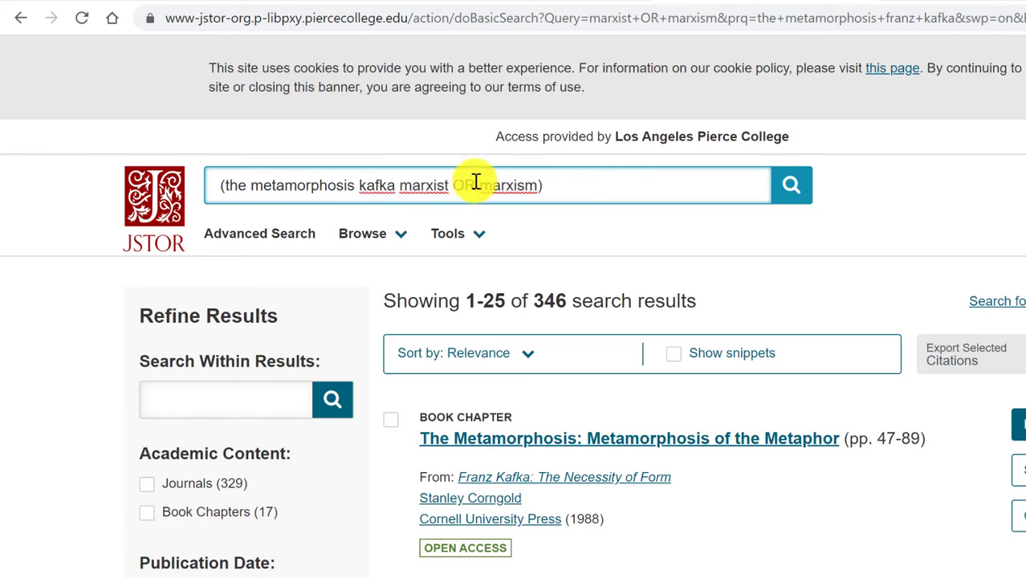
left_click(575, 185)
key("BackSpace")
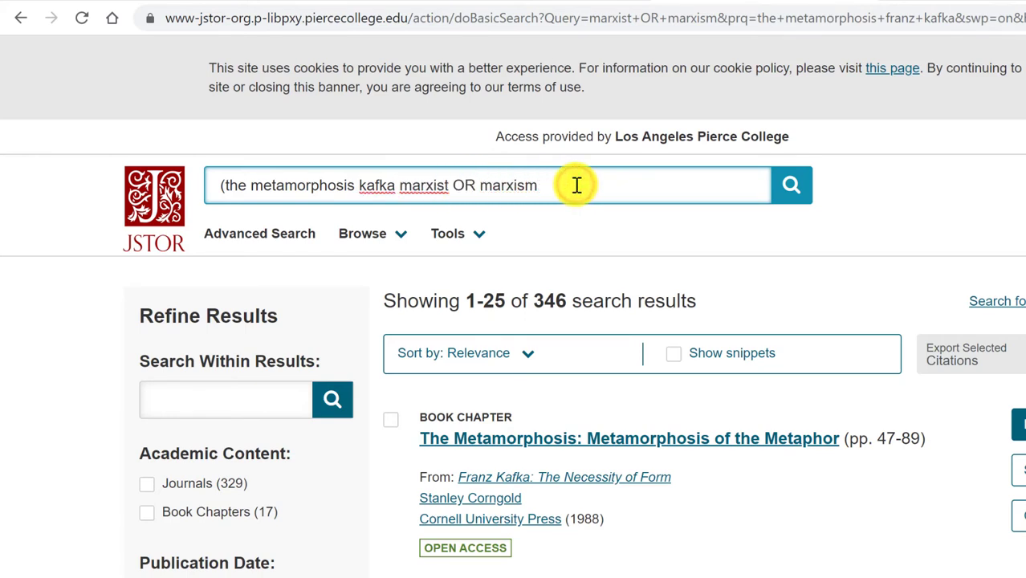
left_click(227, 187)
key("BackSpace")
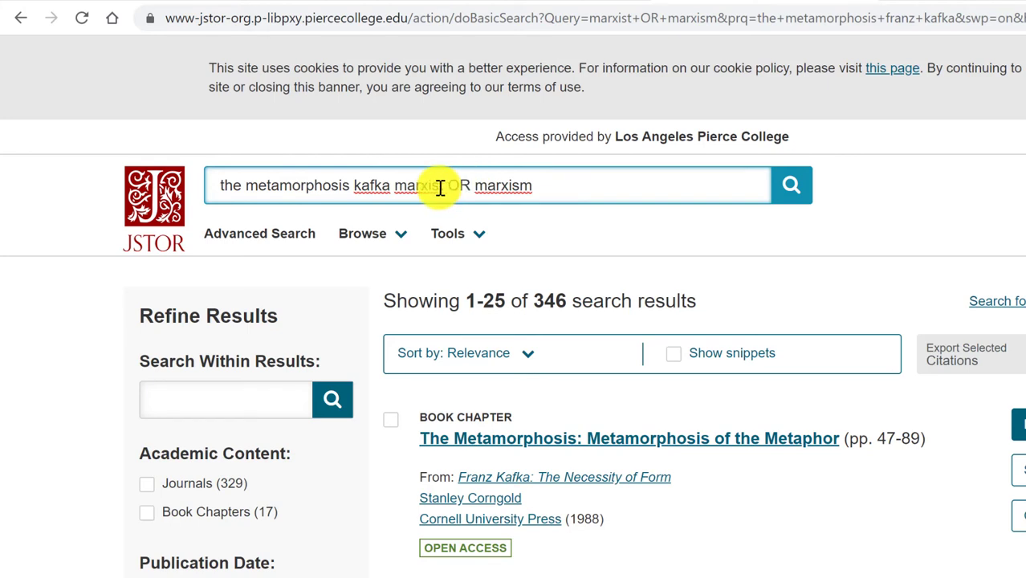
Enclose marxist OR marxism in parentheses, run the search the metamorphosis kafka (marxist OR marxism), and check the number of results
left_click(396, 186)
type("(")
left_click(535, 185)
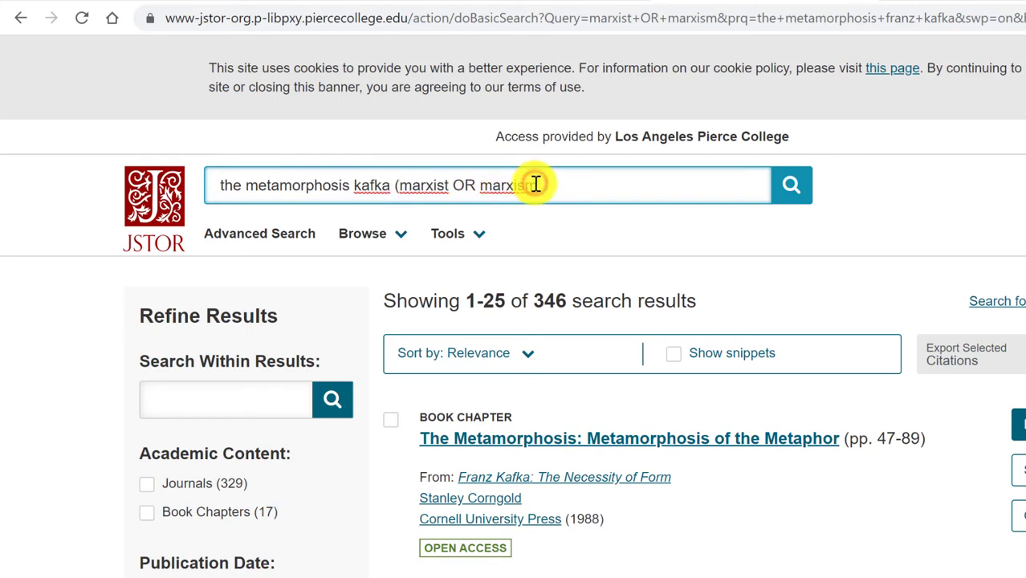
type(")")
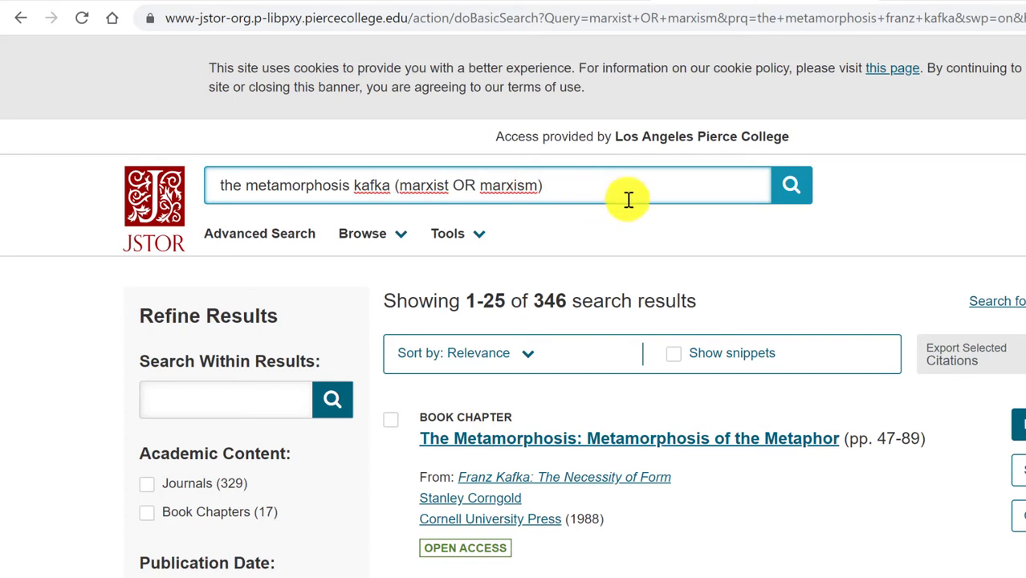
left_click(788, 187)
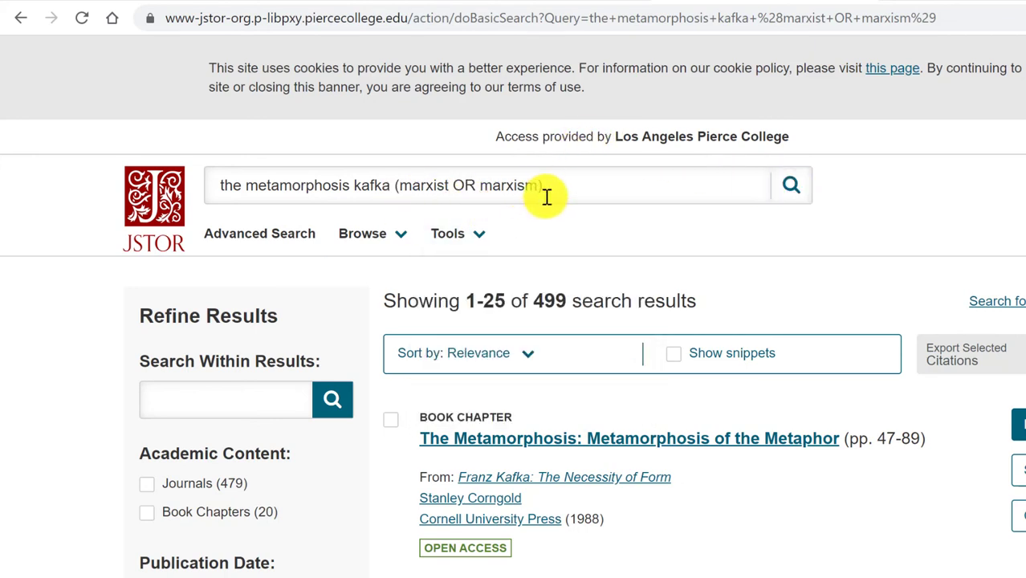
left_click_drag(564, 302, 533, 301)
left_click(584, 291)
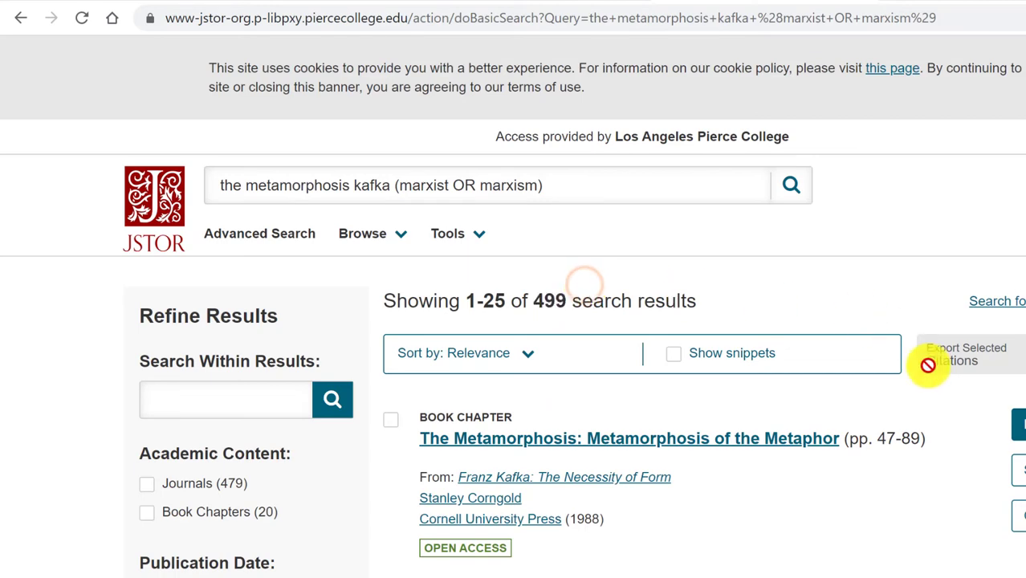
Look through the titles, journals and topics of the search results for articles related to Marxist criticism of Kafka
scroll(927, 365, "down", 2)
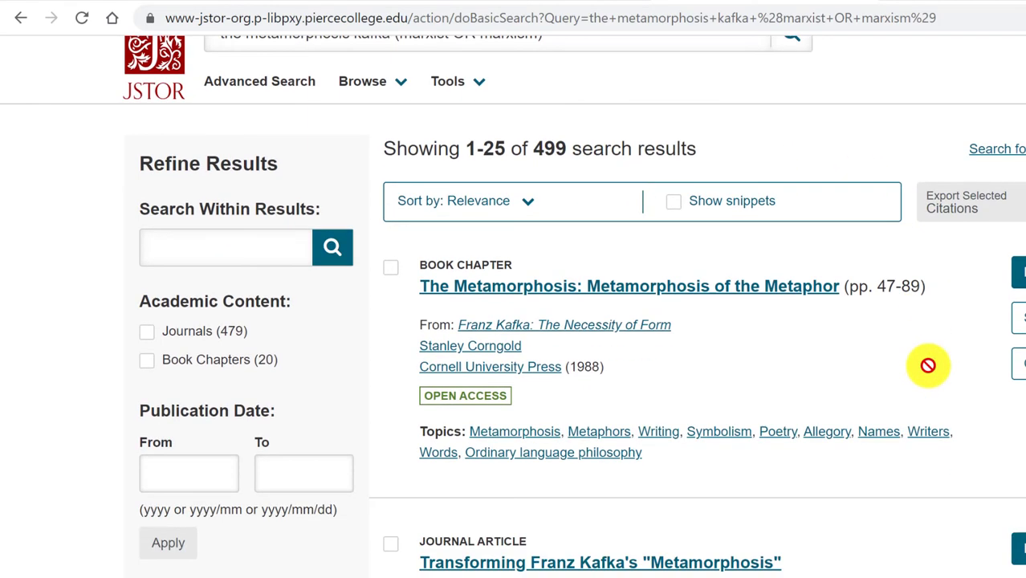
scroll(927, 365, "down", 8)
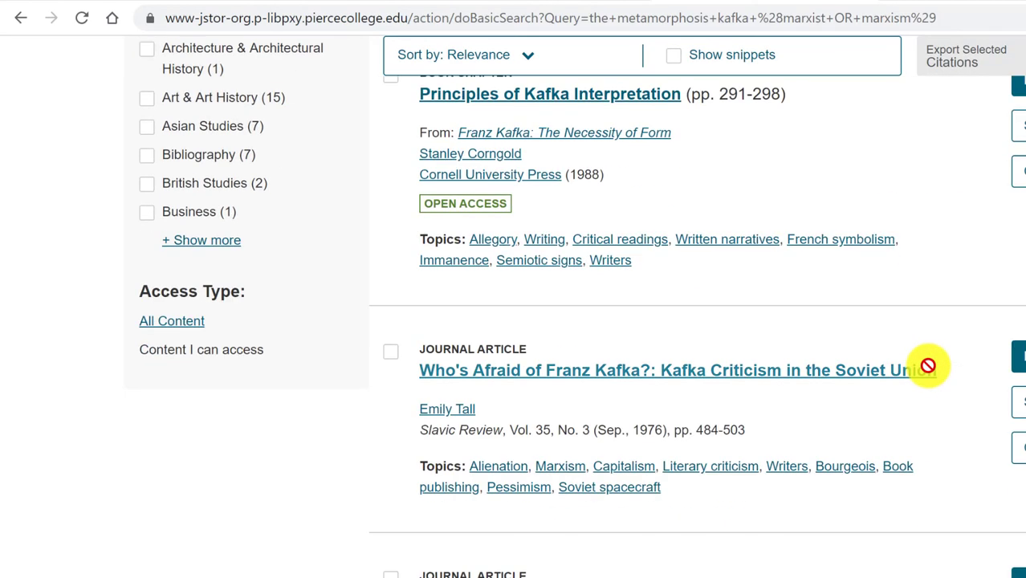
scroll(928, 365, "down", 3)
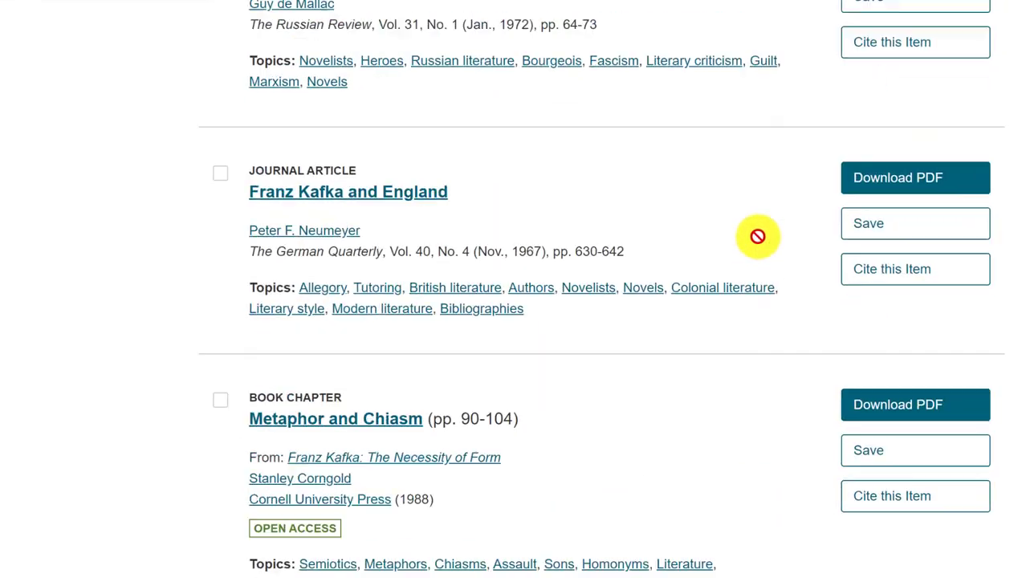
scroll(757, 236, "down", 4)
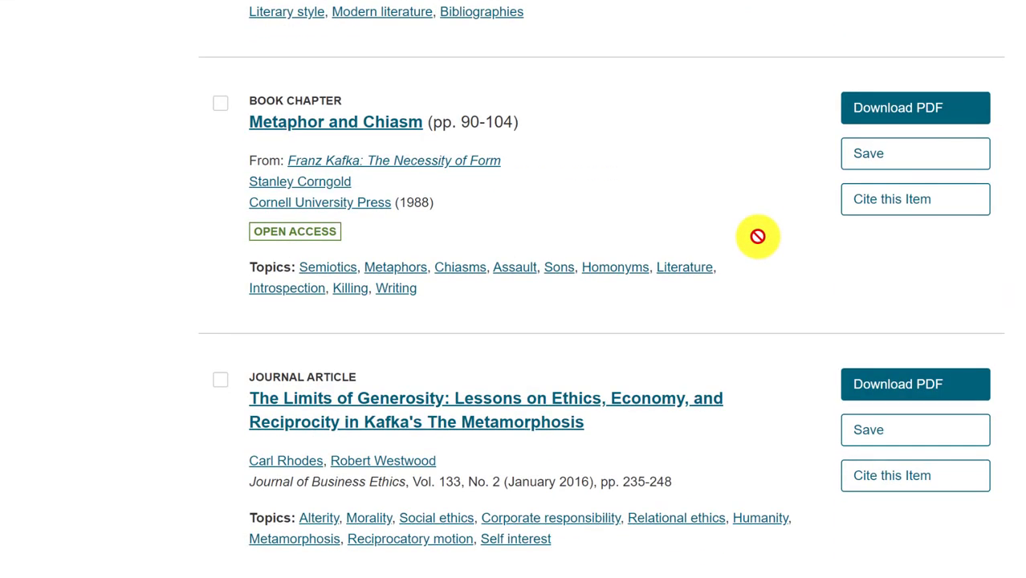
scroll(757, 236, "down", 4)
scroll(757, 236, "down", 4)
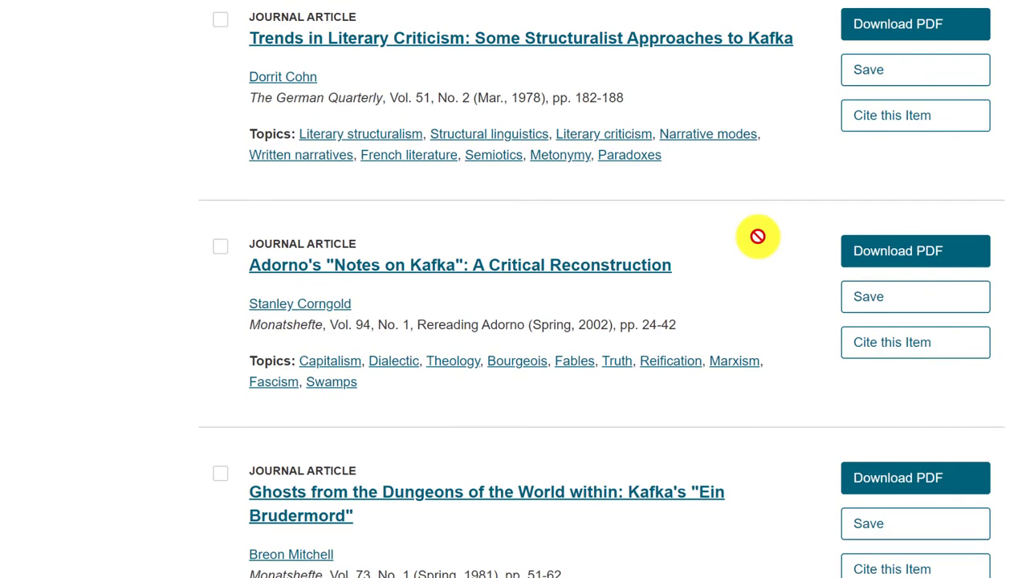
scroll(756, 236, "down", 5)
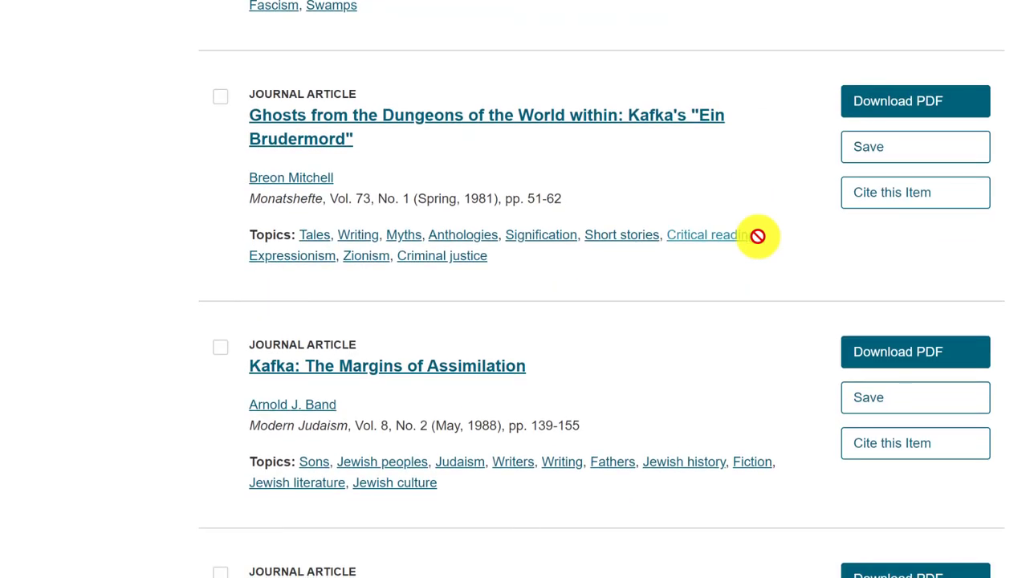
scroll(757, 236, "down", 6)
scroll(757, 236, "up", 1)
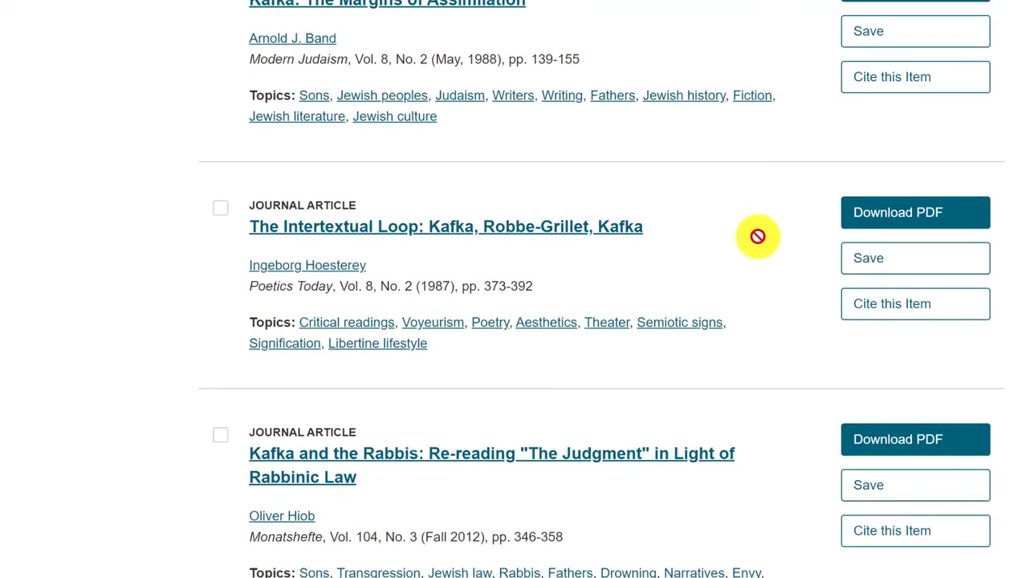
scroll(757, 236, "down", 5)
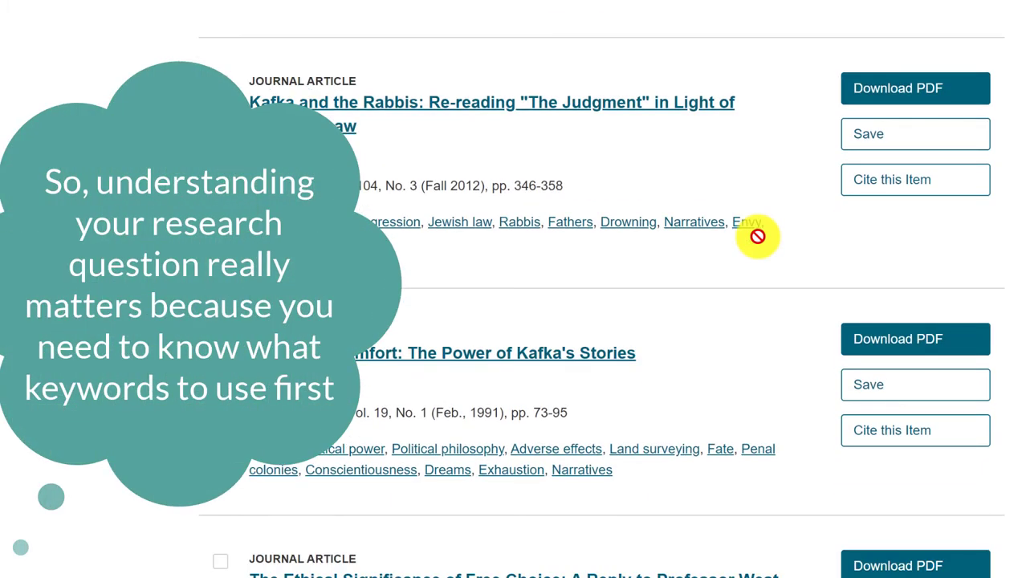
scroll(757, 236, "down", 5)
scroll(757, 236, "down", 5)
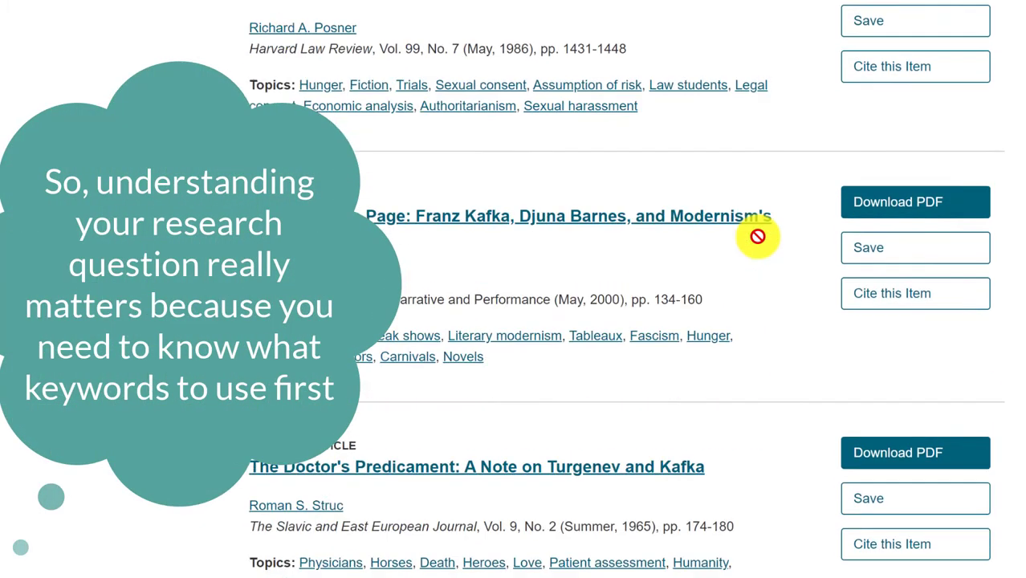
scroll(757, 236, "down", 3)
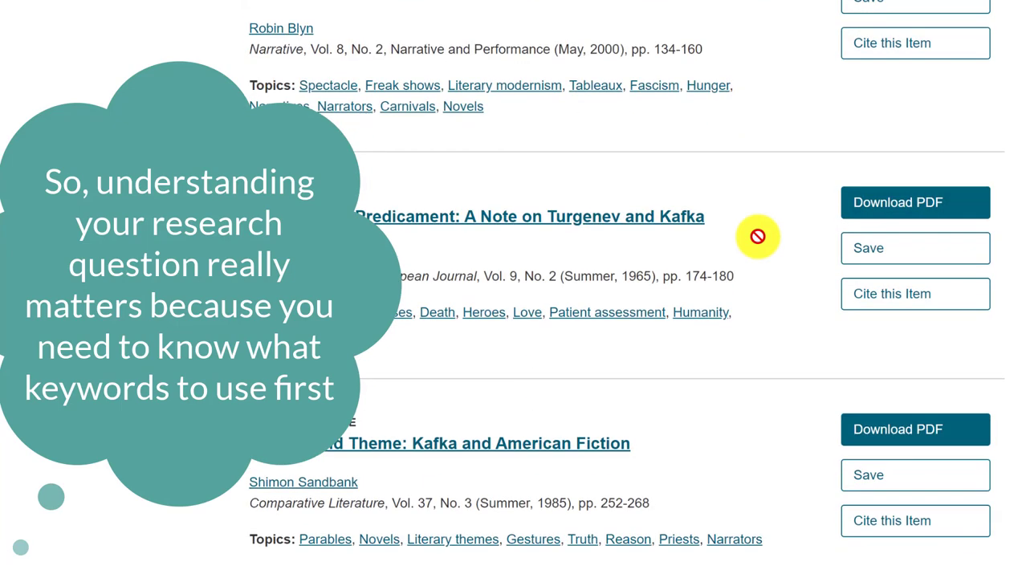
scroll(757, 236, "down", 4)
scroll(757, 236, "down", 5)
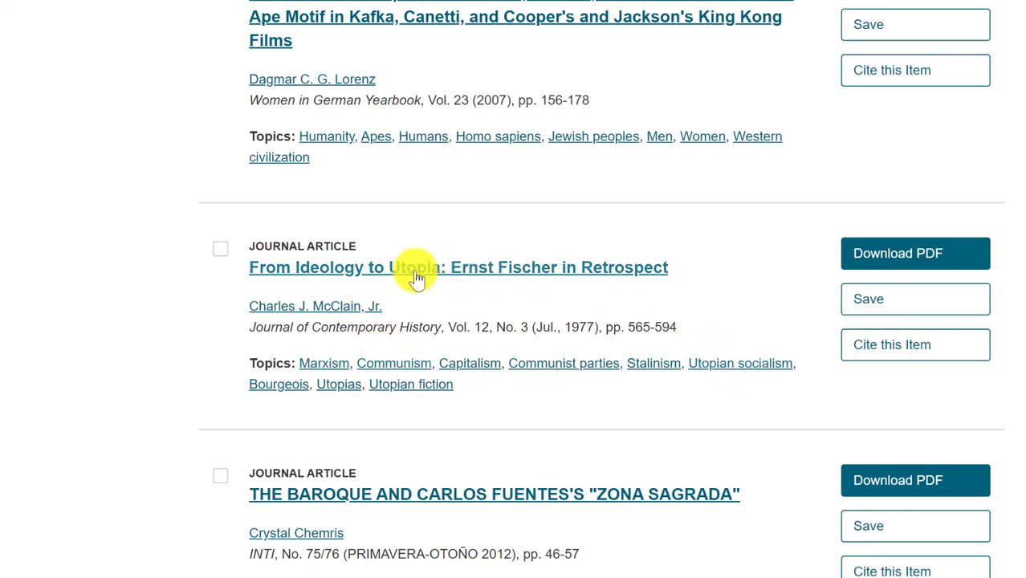
Open the journal article From Ideology to Utopia: Ernst Fischer in Retrospect and skim its first three pages
left_click(471, 273)
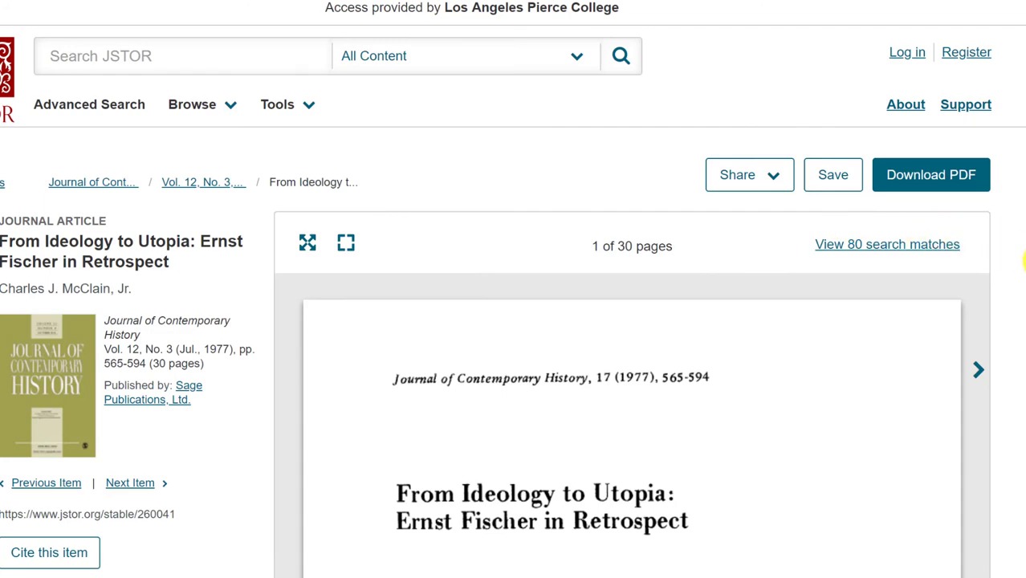
scroll(1023, 256, "down", 3)
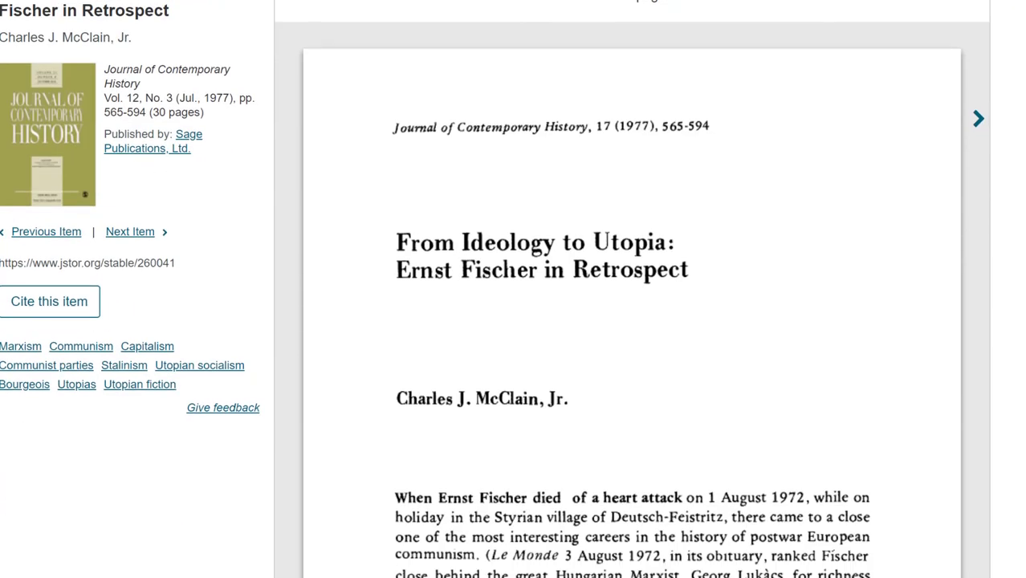
scroll(702, 353, "down", 2)
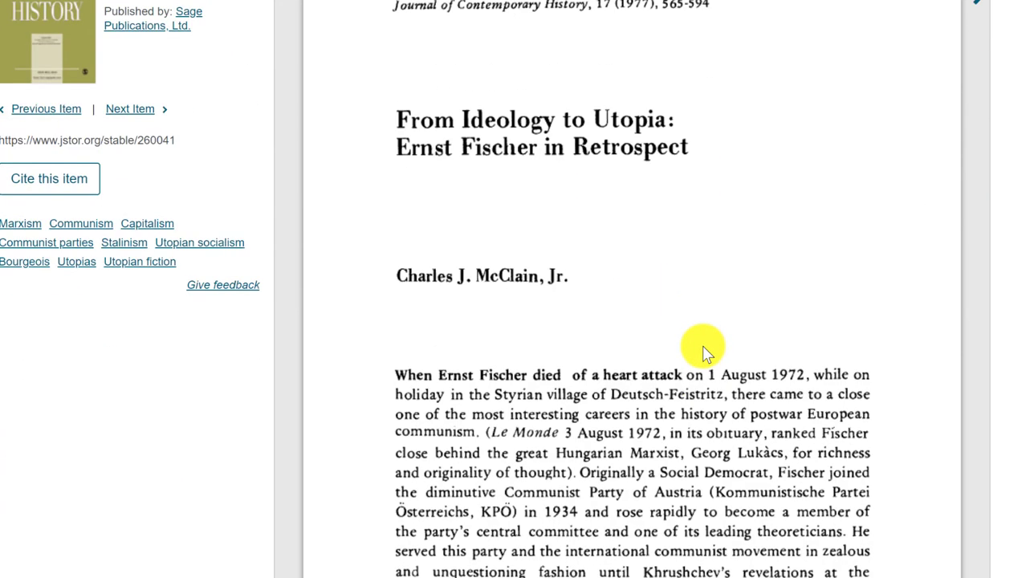
scroll(702, 354, "down", 2)
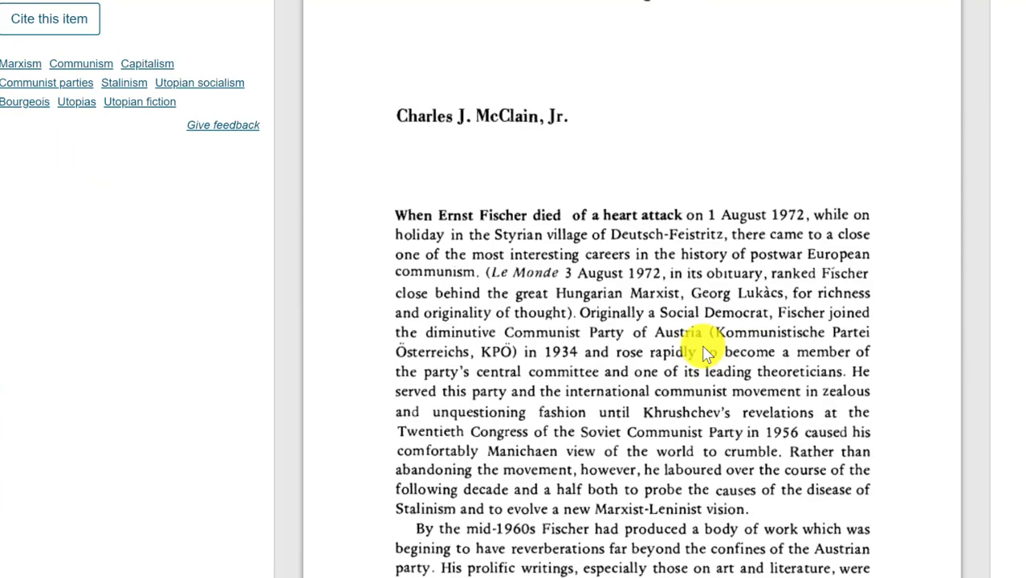
scroll(702, 353, "down", 4)
left_click(983, 410)
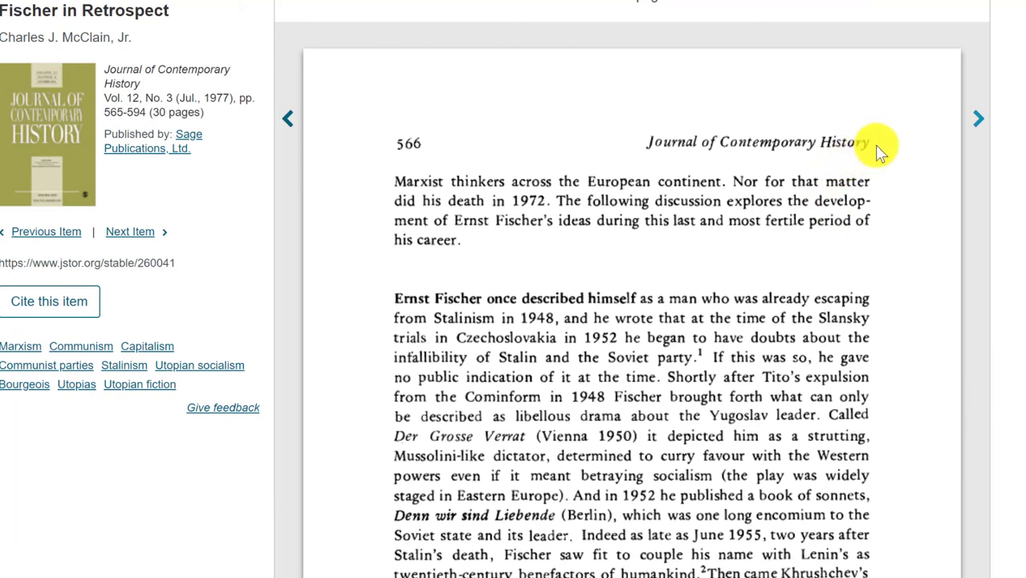
left_click(981, 122)
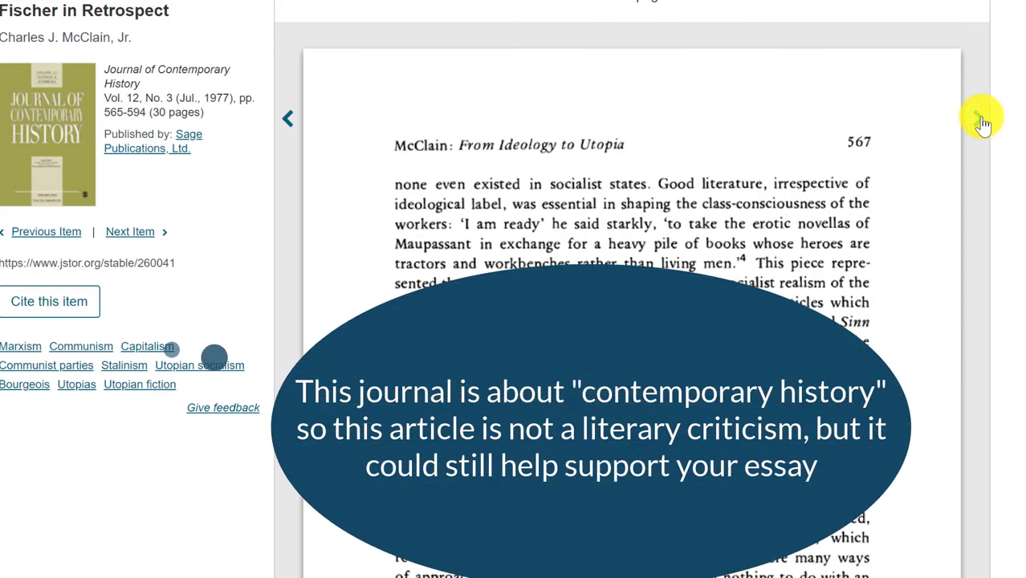
scroll(982, 122, "down", 5)
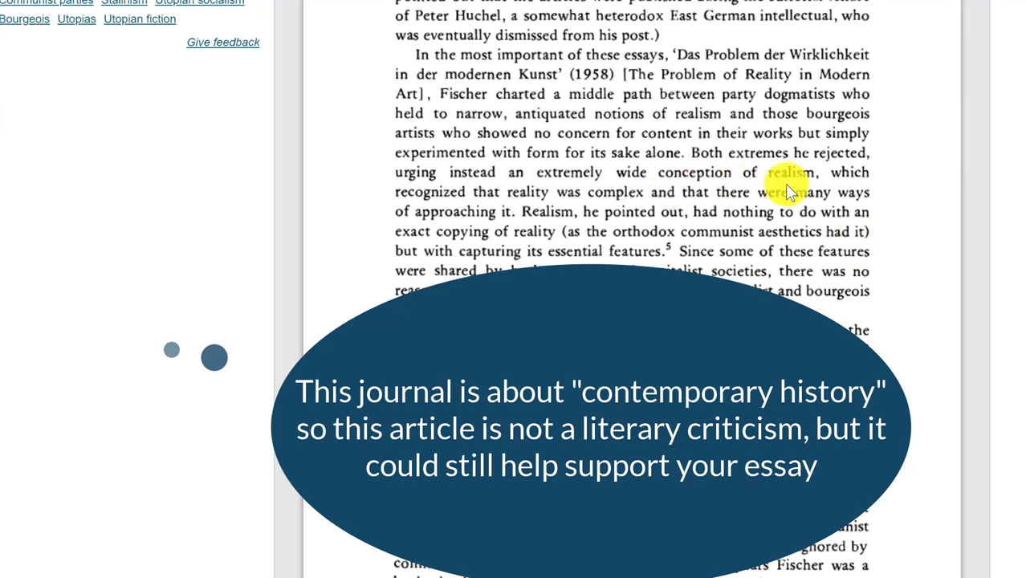
scroll(788, 186, "up", 5)
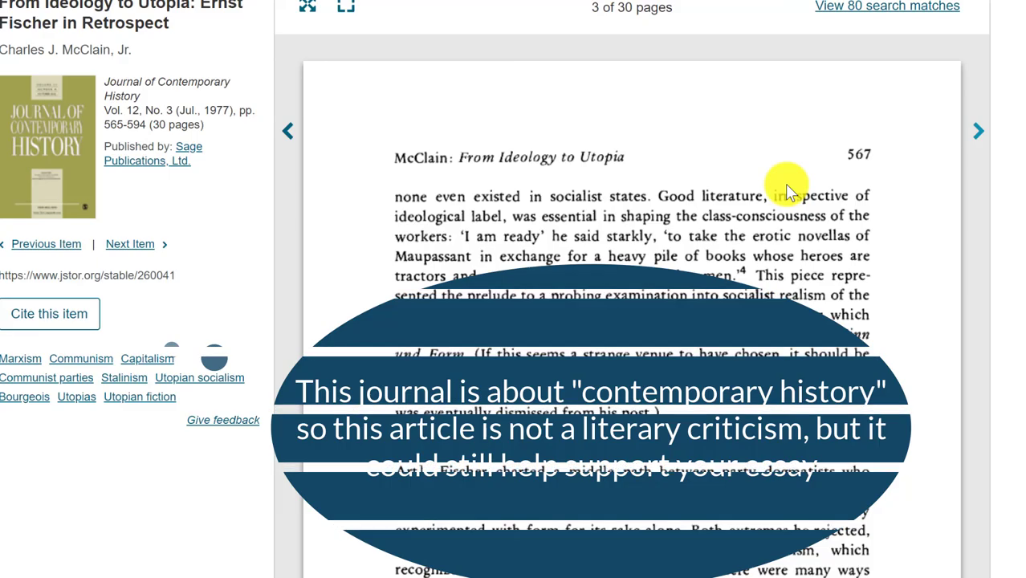
scroll(788, 193, "up", 2)
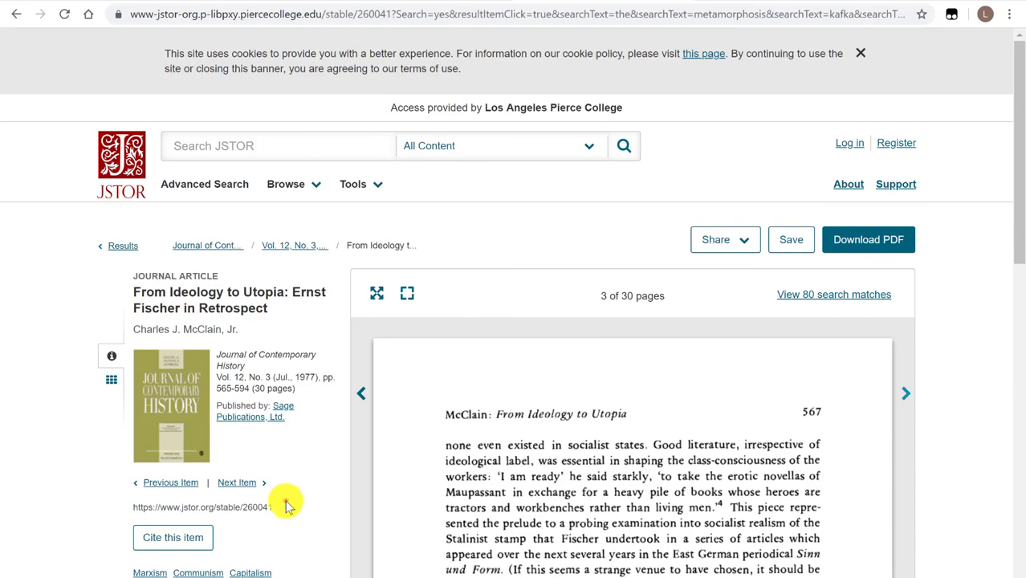
Highlight the article's stable JSTOR URL in the item details
left_click_drag(287, 506, 128, 510)
left_click(132, 514)
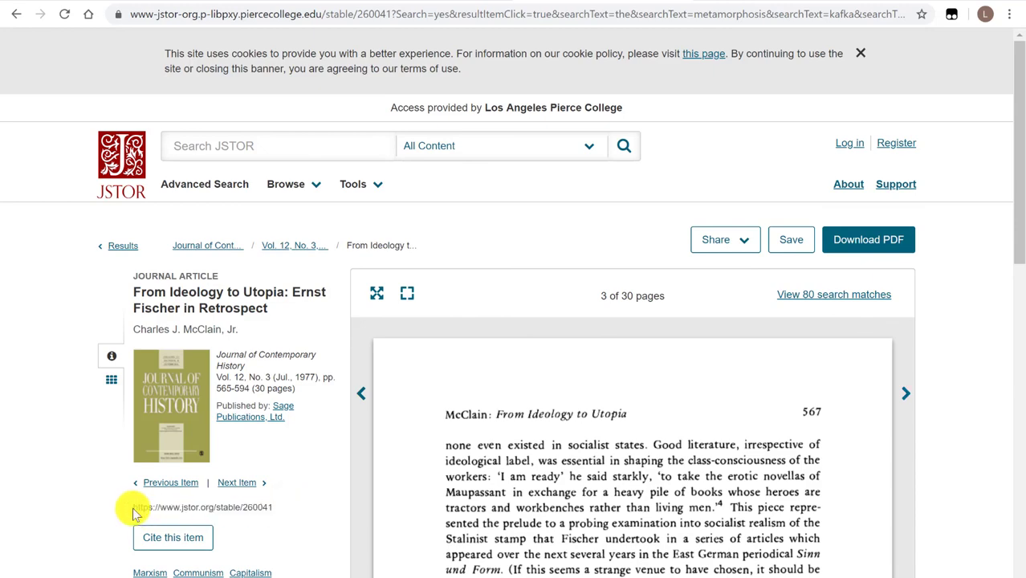
triple_click(136, 508)
Open the citation options for the article and copy its MLA citation
scroll(293, 498, "down", 3)
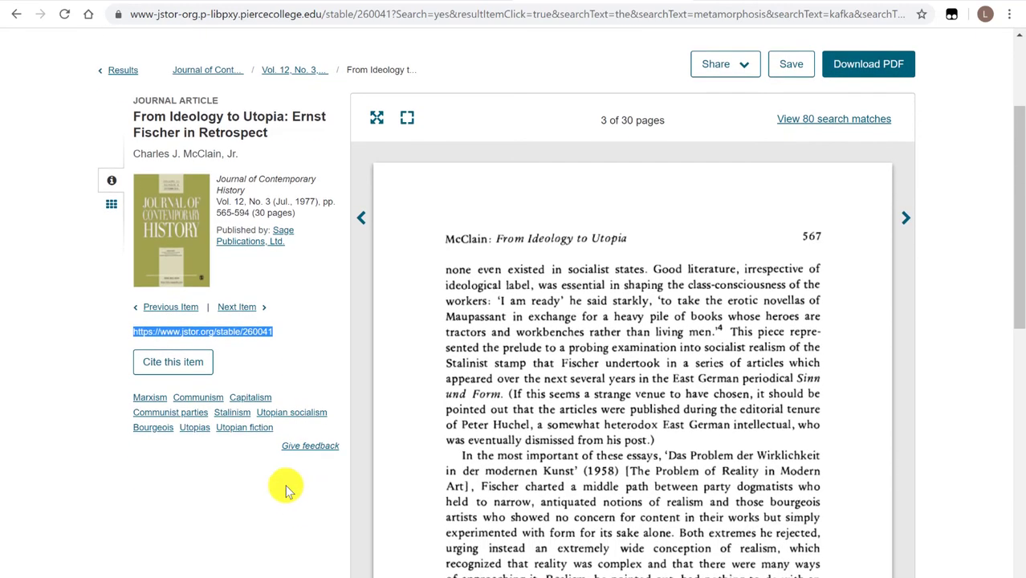
left_click(244, 351)
left_click(202, 362)
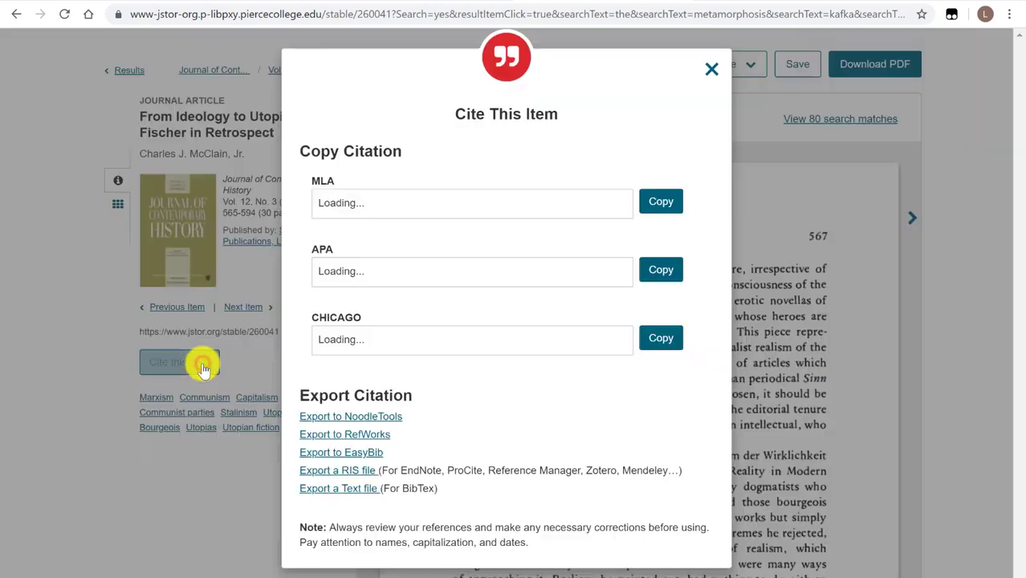
left_click(660, 203)
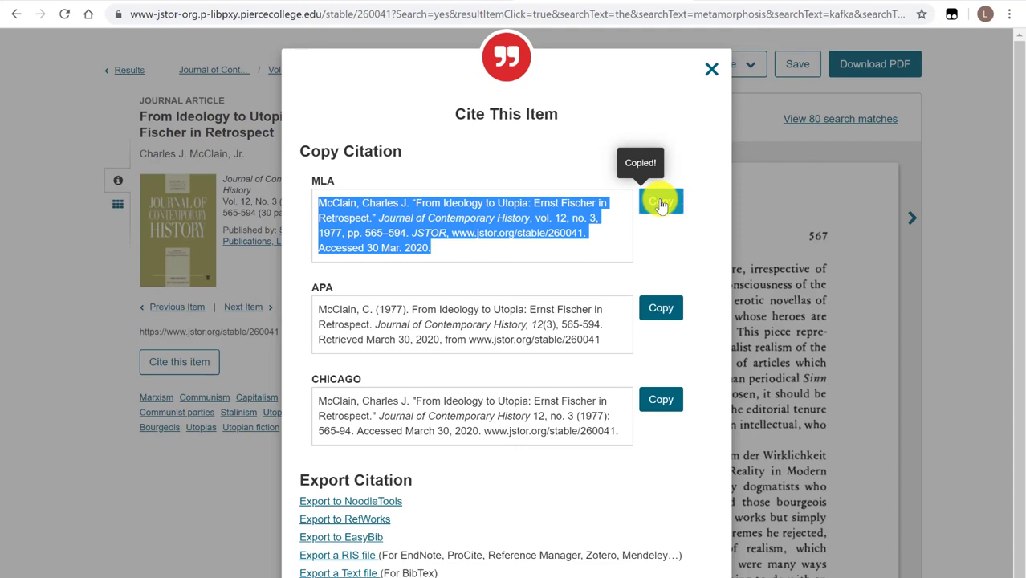
left_click(600, 236)
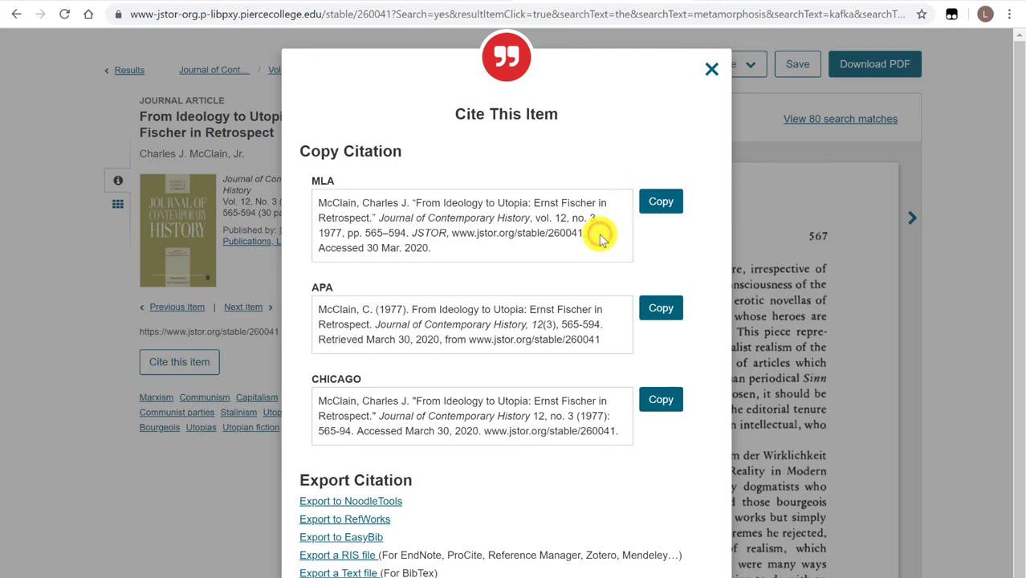